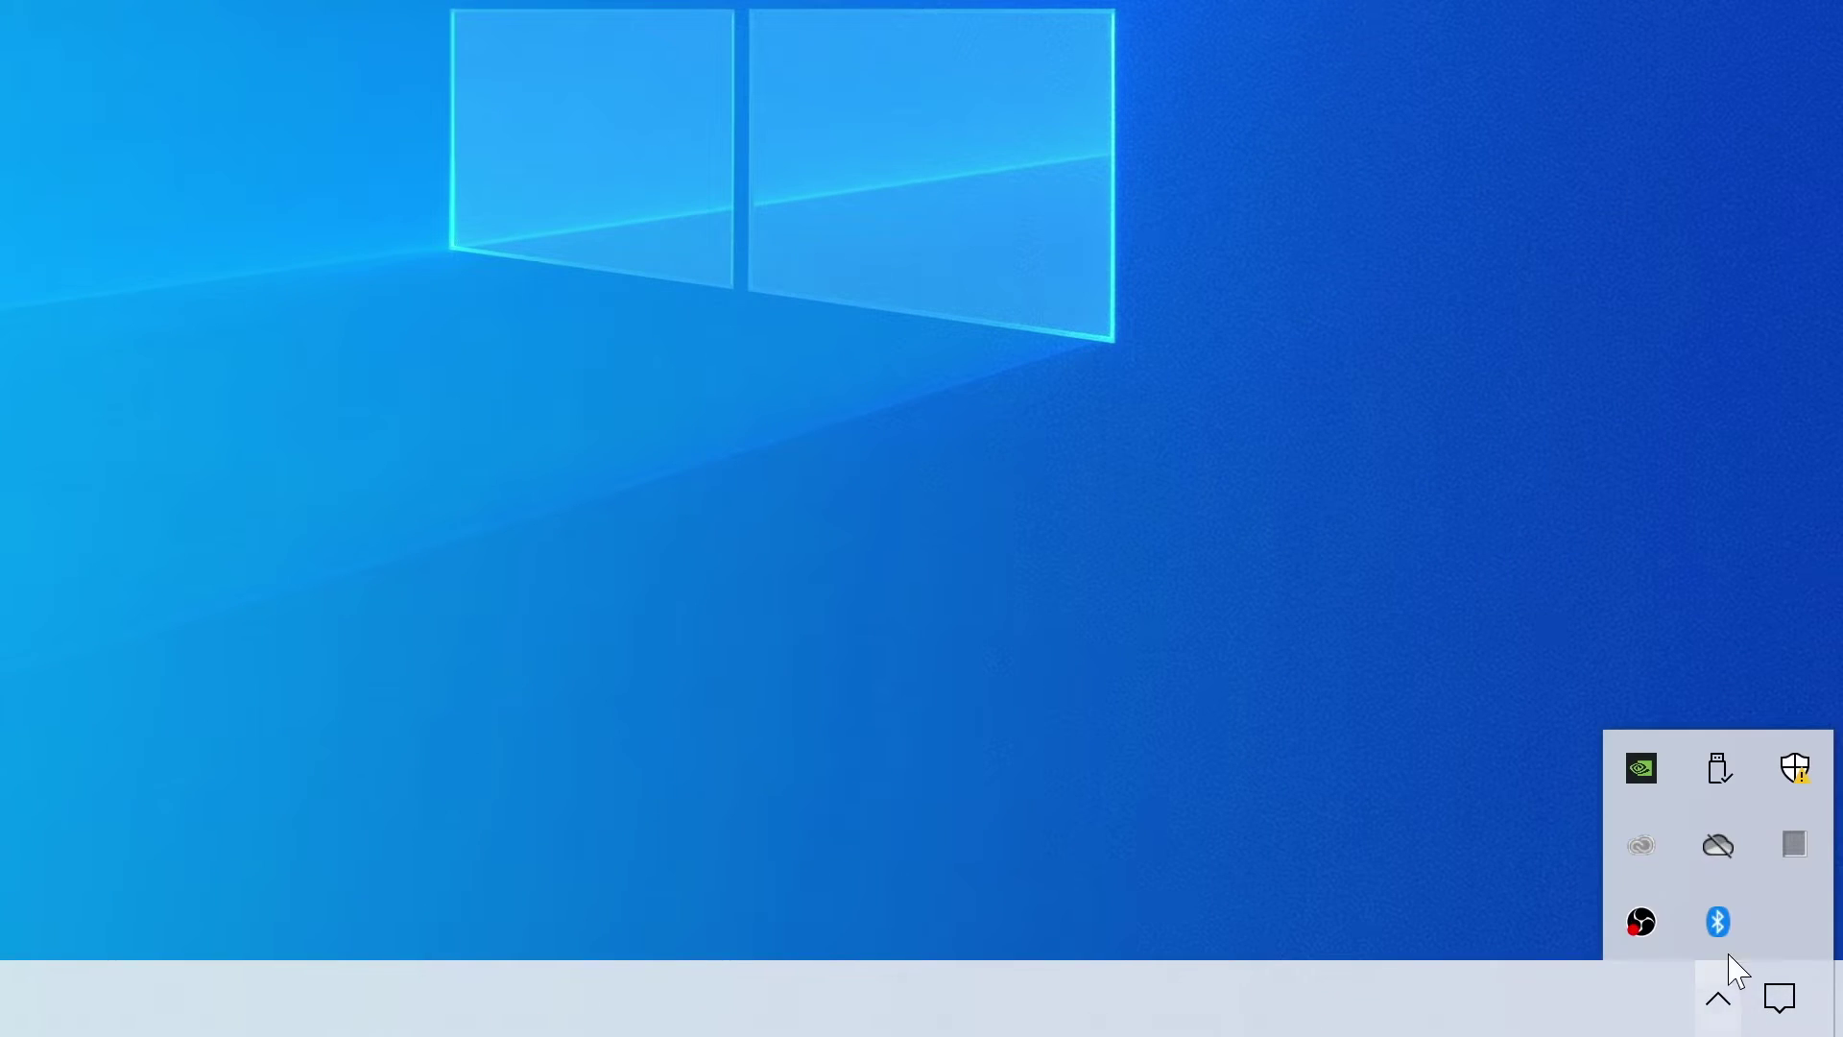
- Add the Wacom One pen tablet medium as a Bluetooth device from the tray's Bluetooth settings
right_click(1720, 923)
left_click(1658, 617)
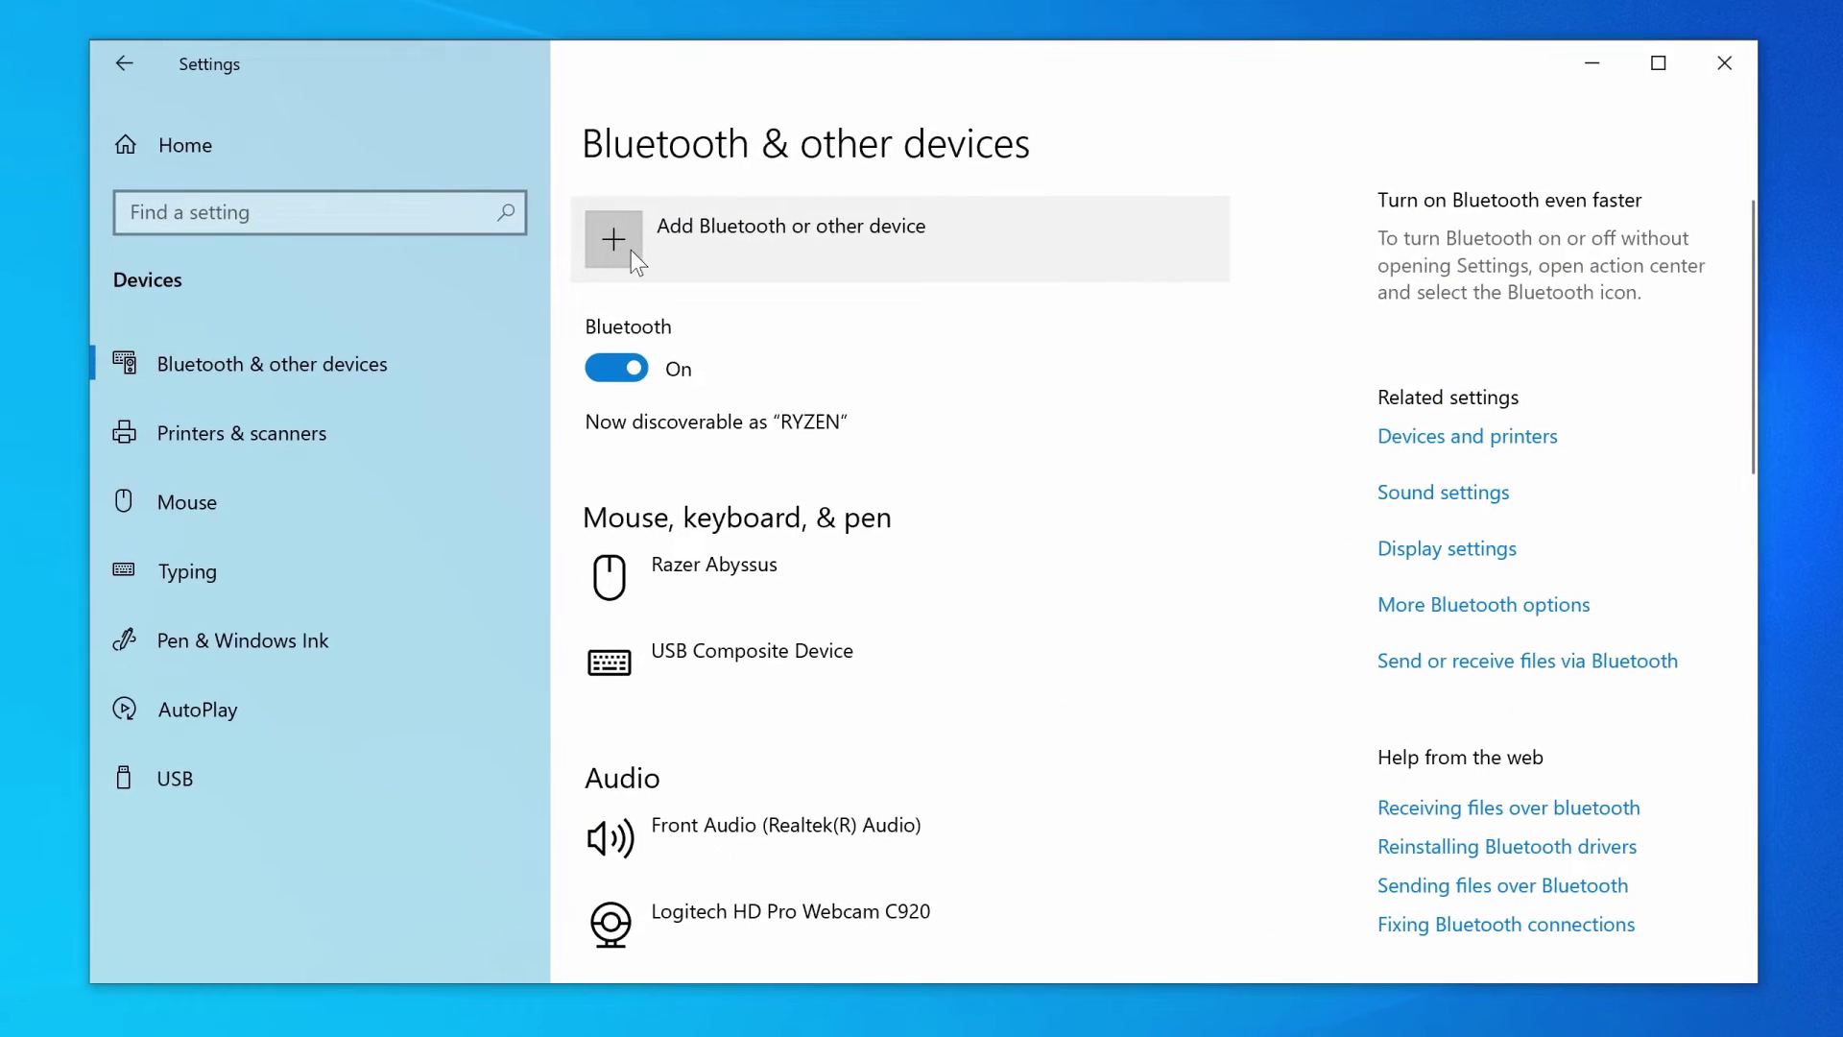
left_click(734, 254)
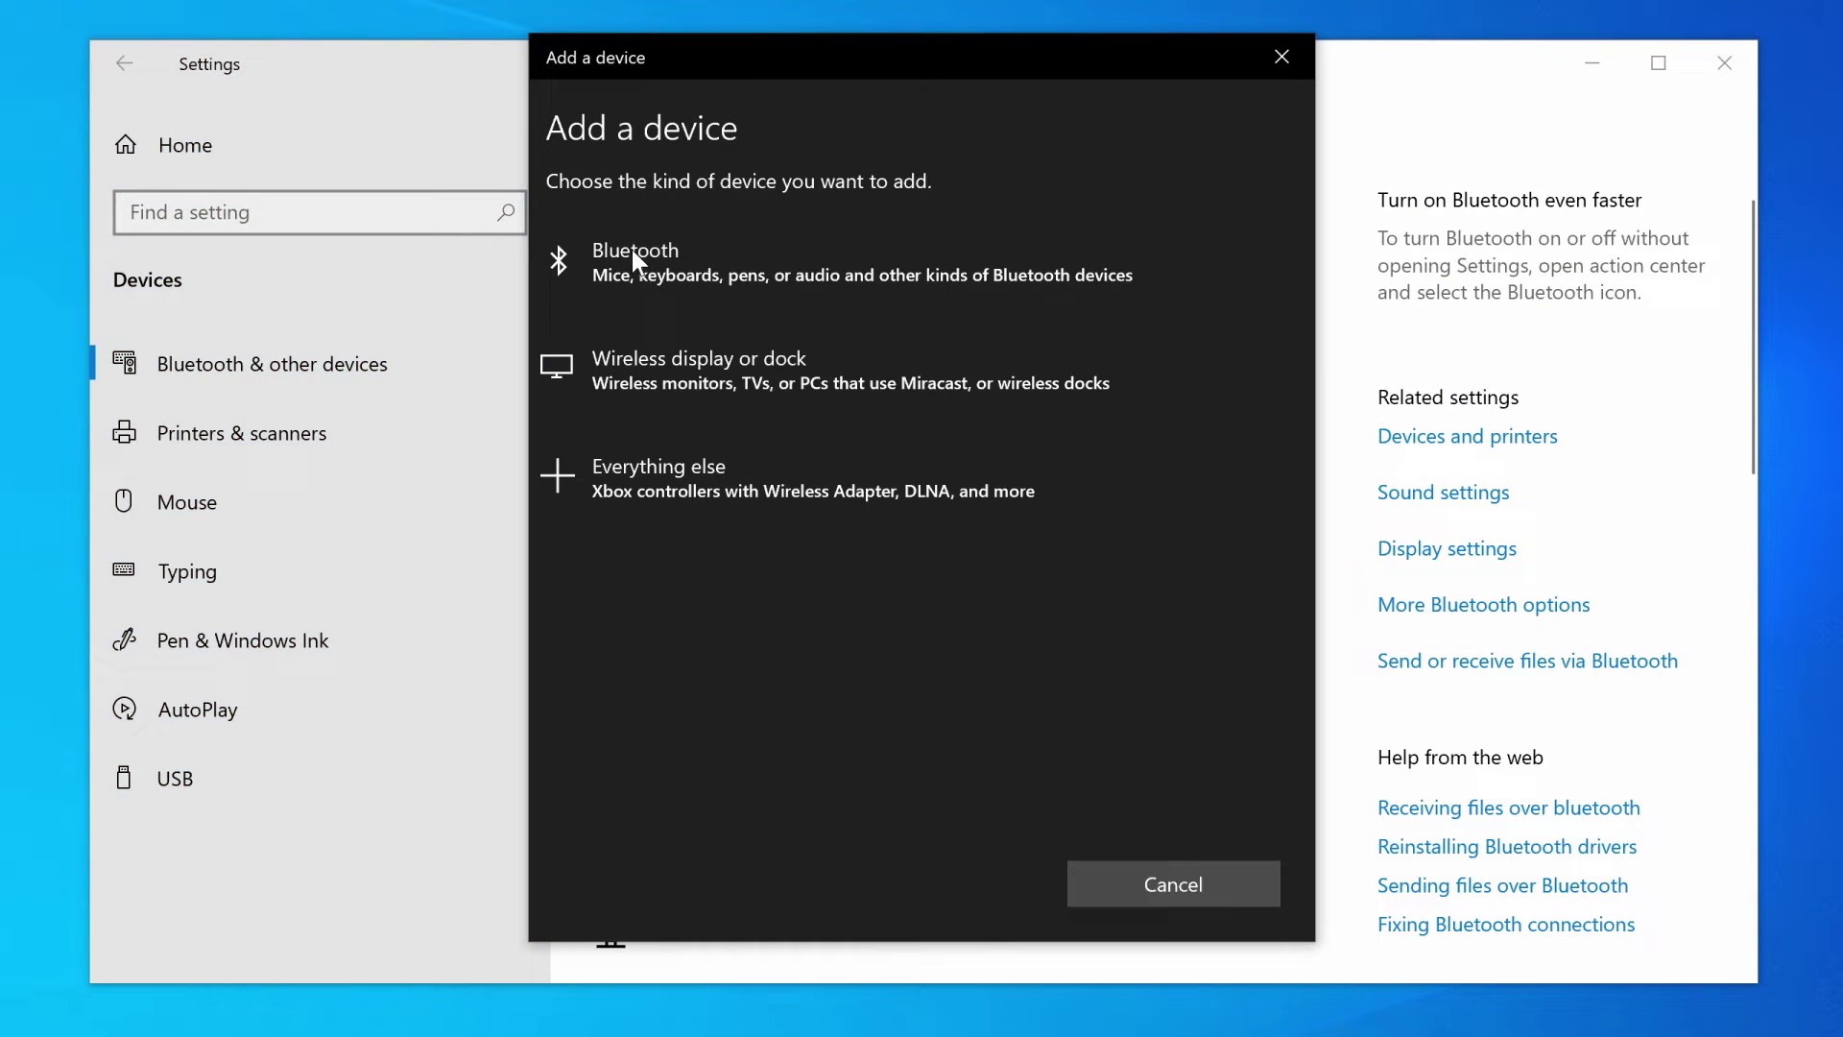
left_click(634, 258)
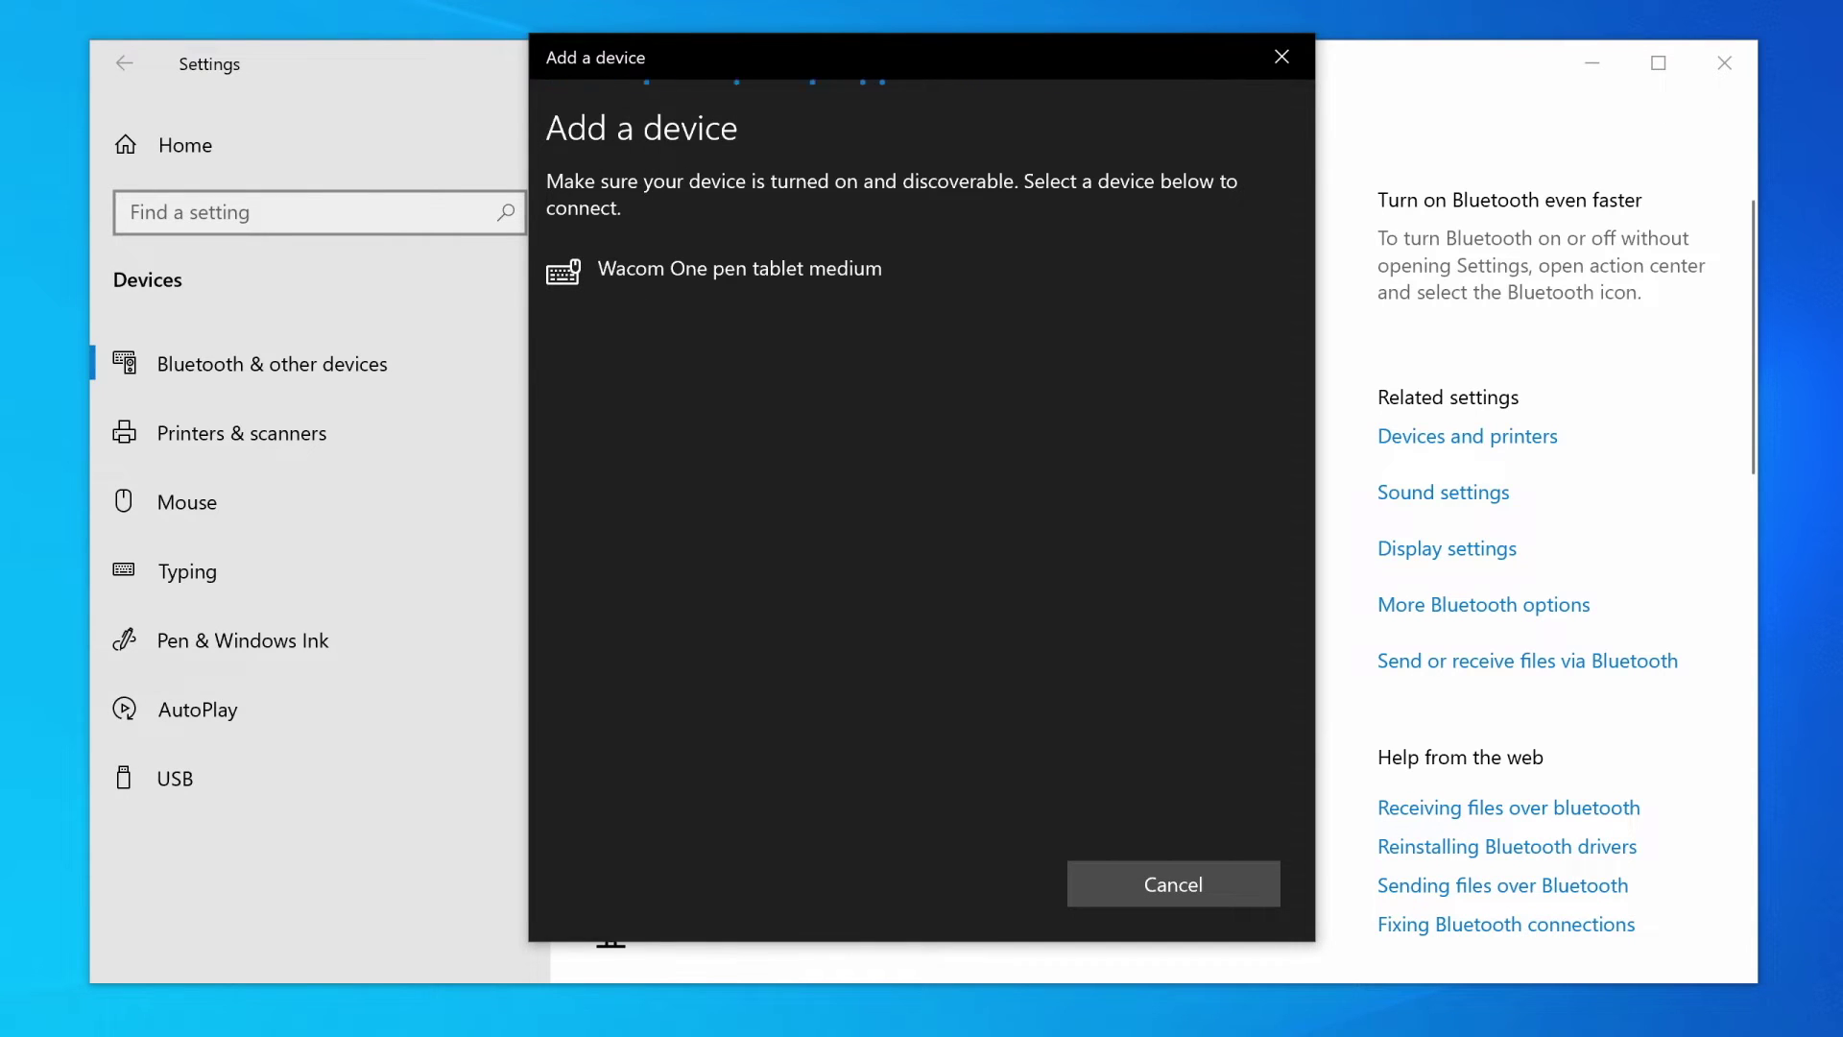
left_click(814, 273)
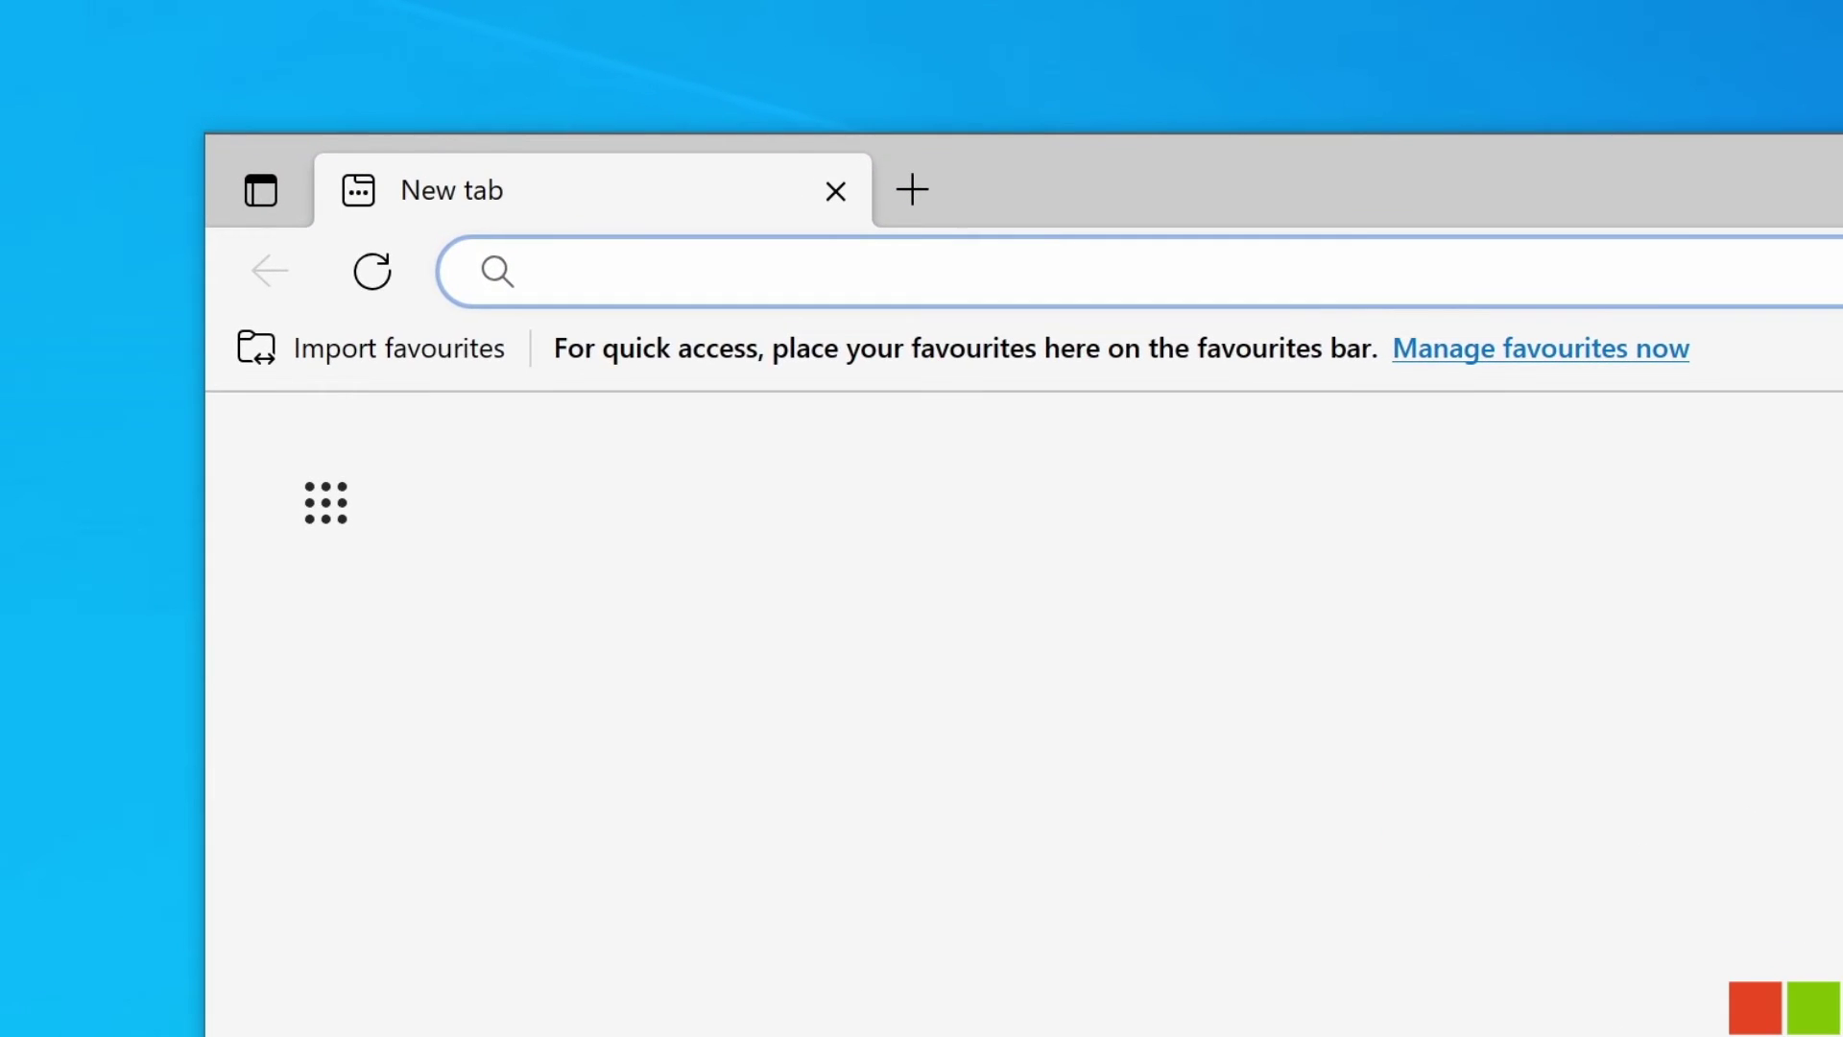
- Download the Windows driver from wacom.com/drivers and run its installer, accepting the license
type("w")
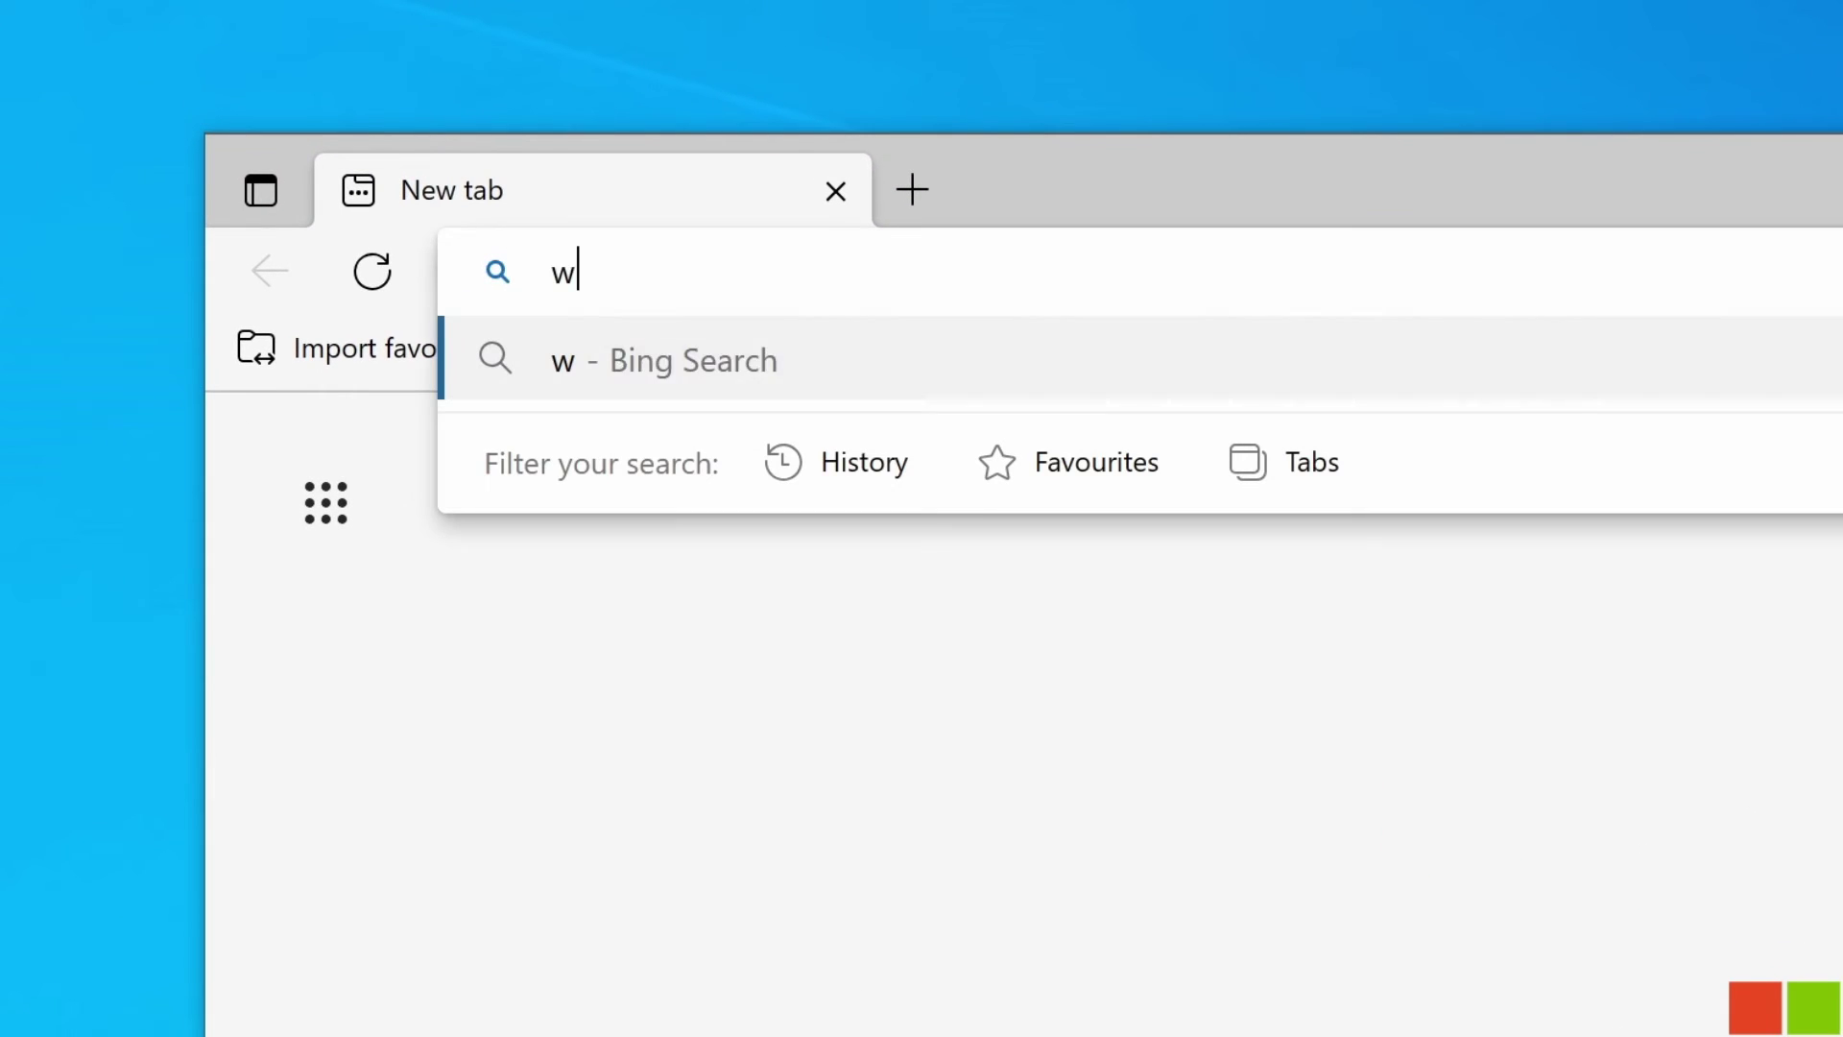
type("acom.com")
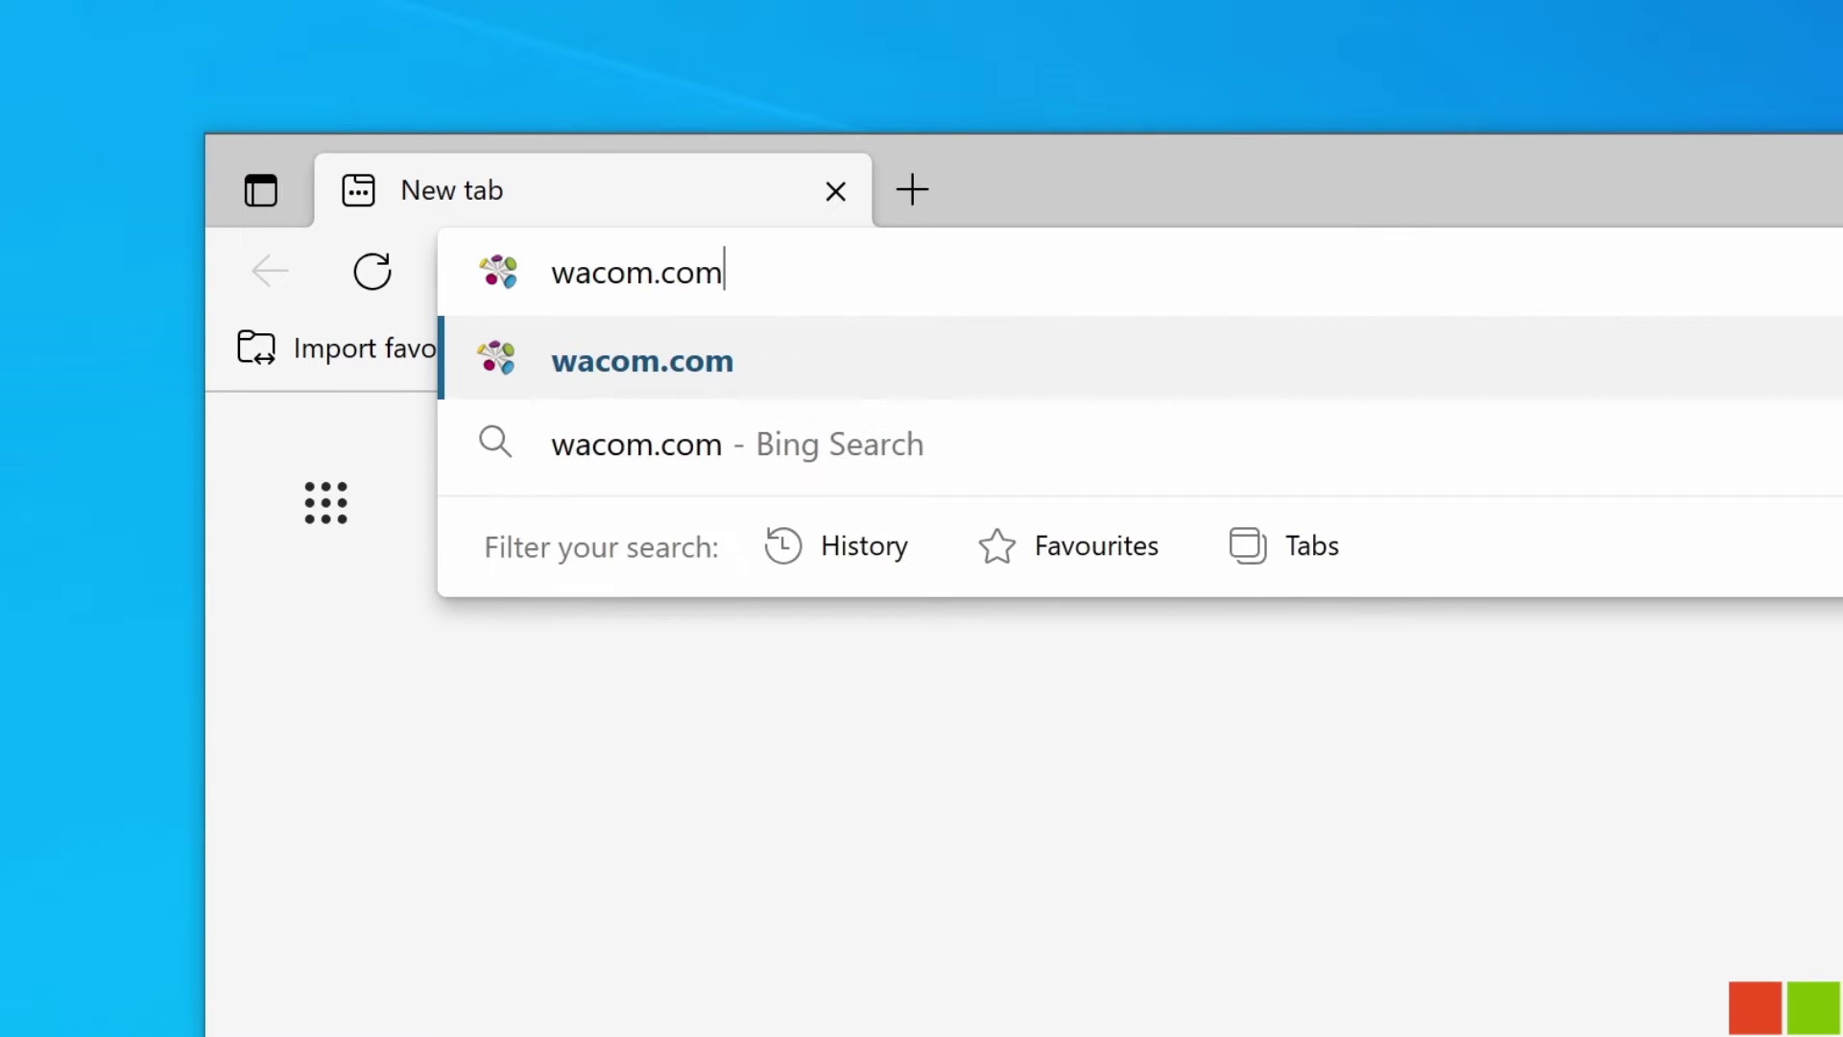
type("/drivers")
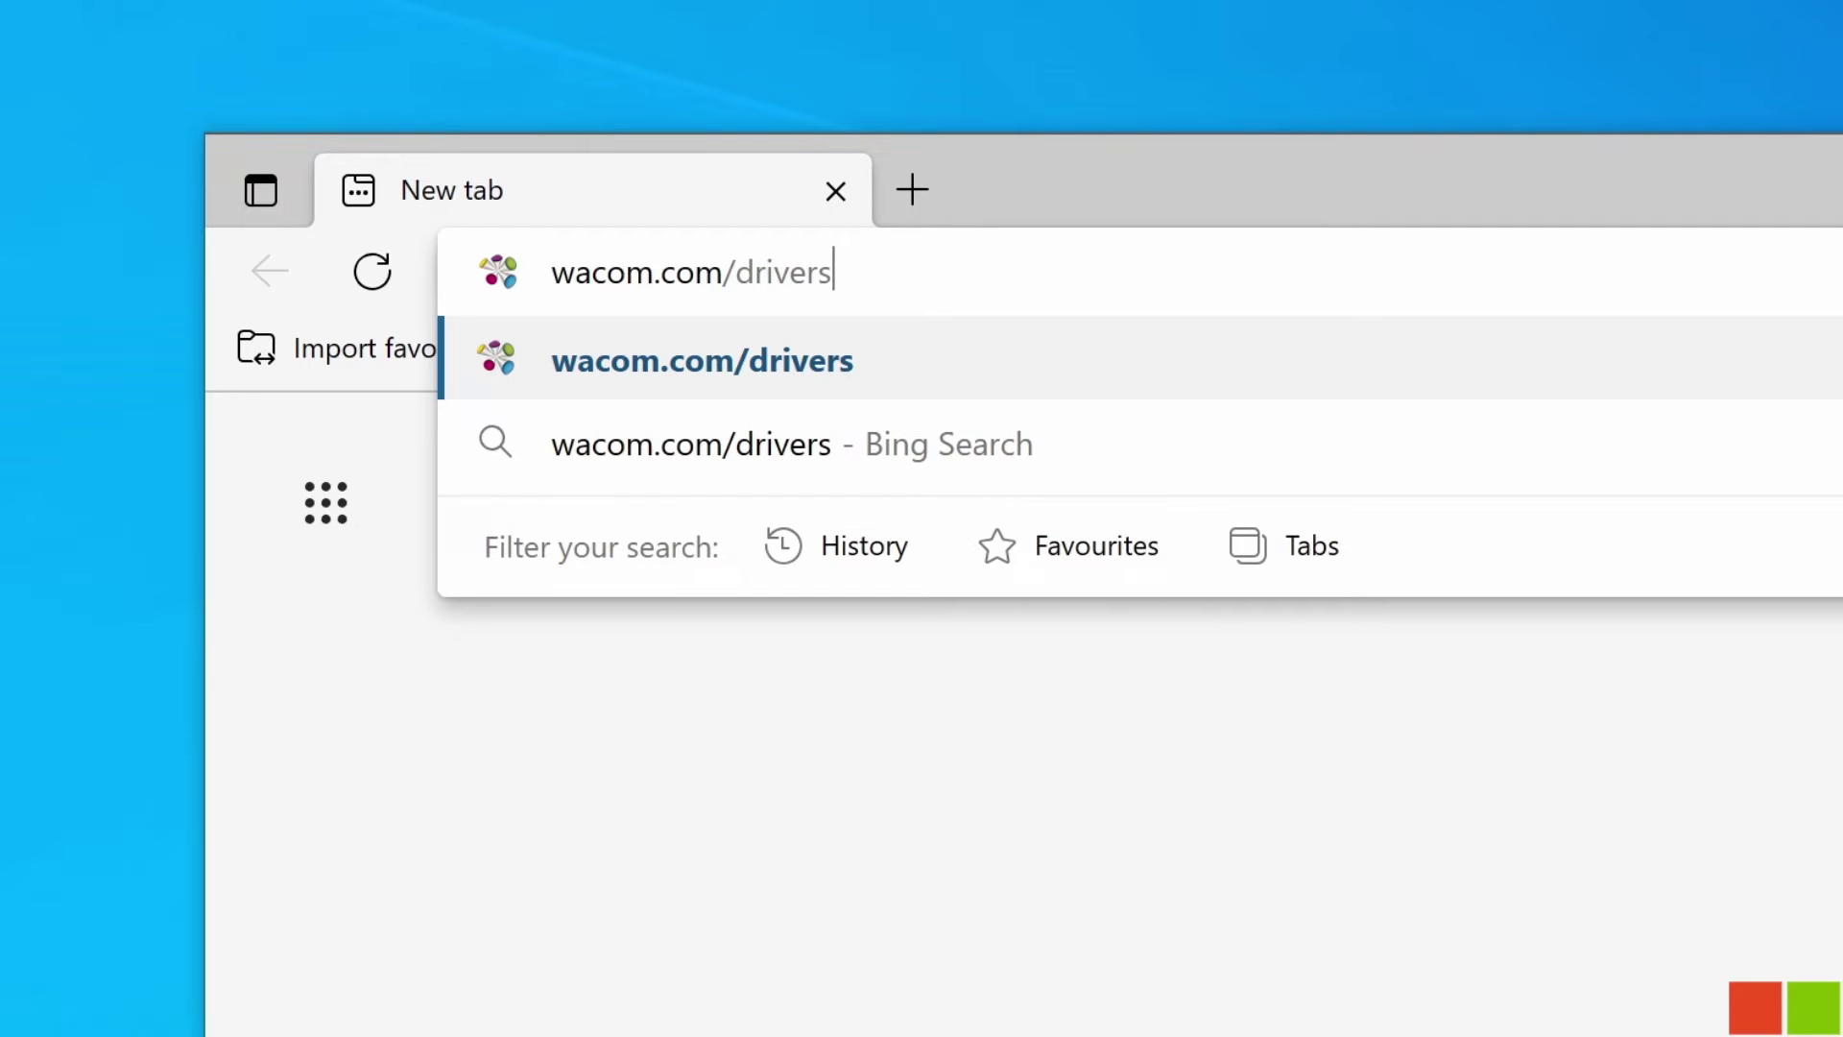
key("Return")
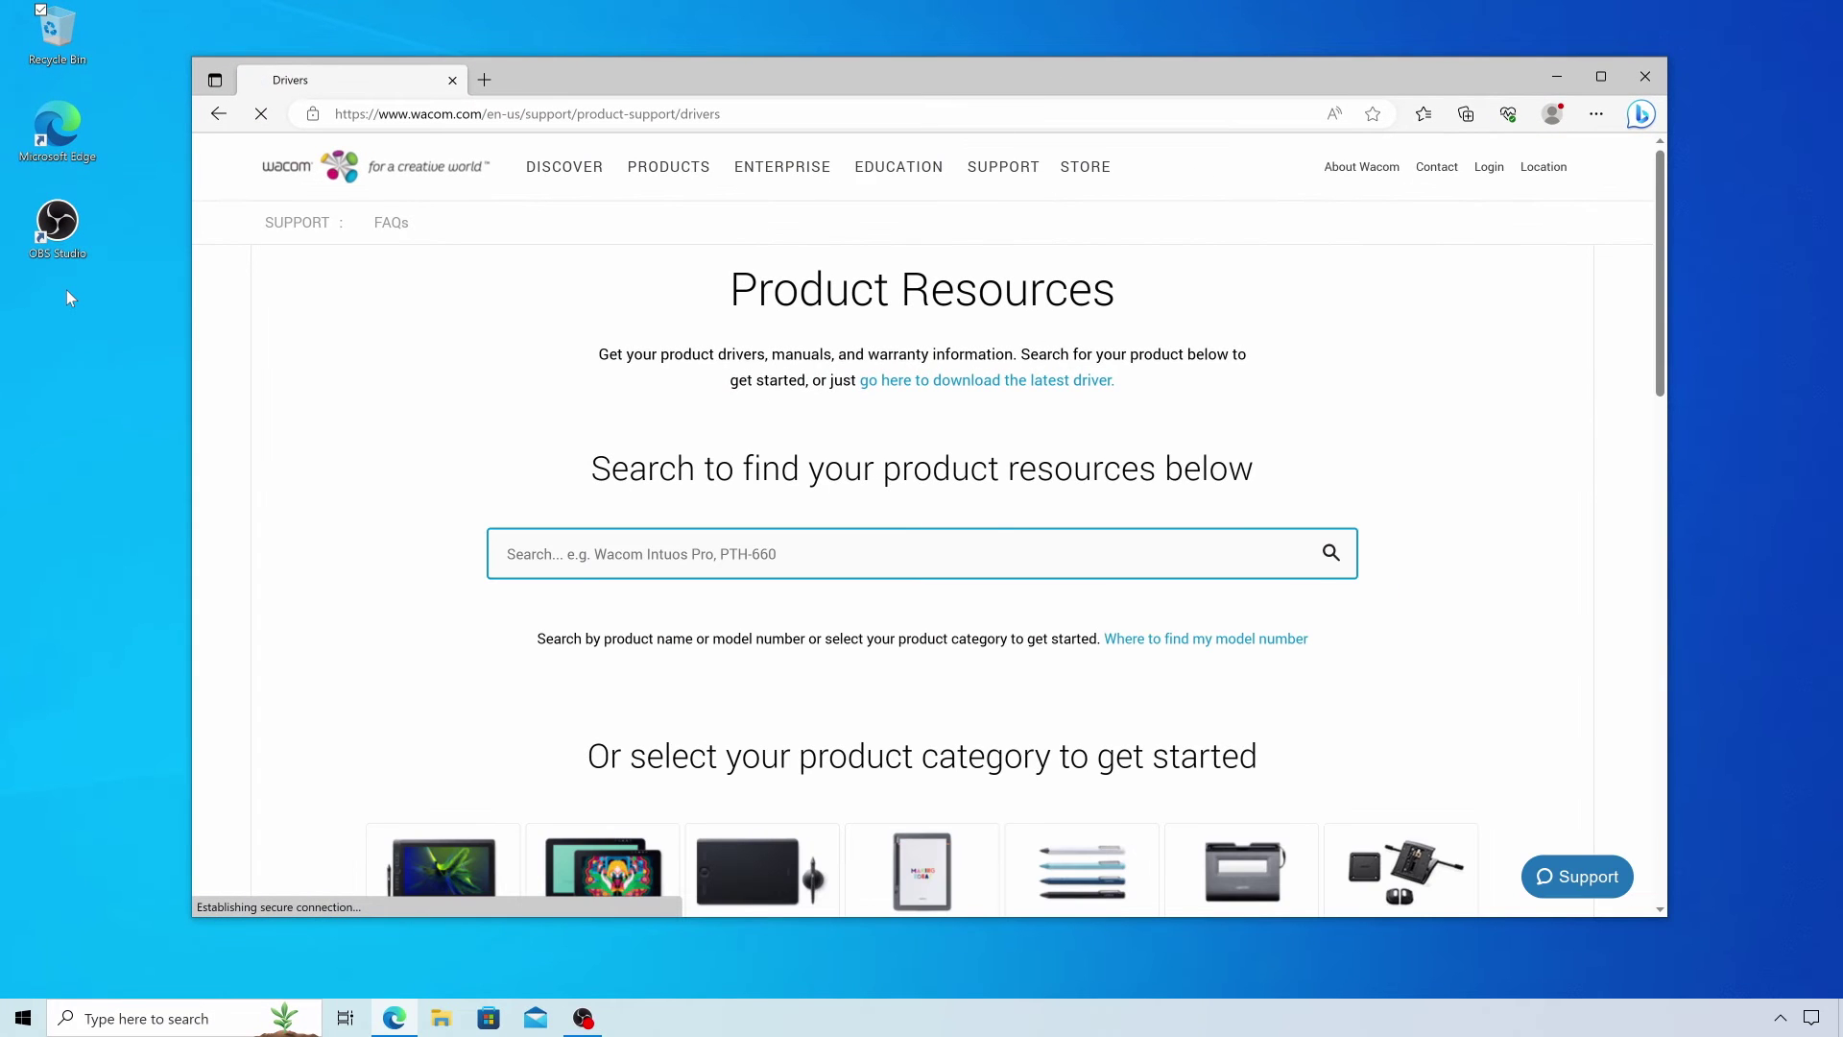
left_click_drag(1662, 330, 1655, 631)
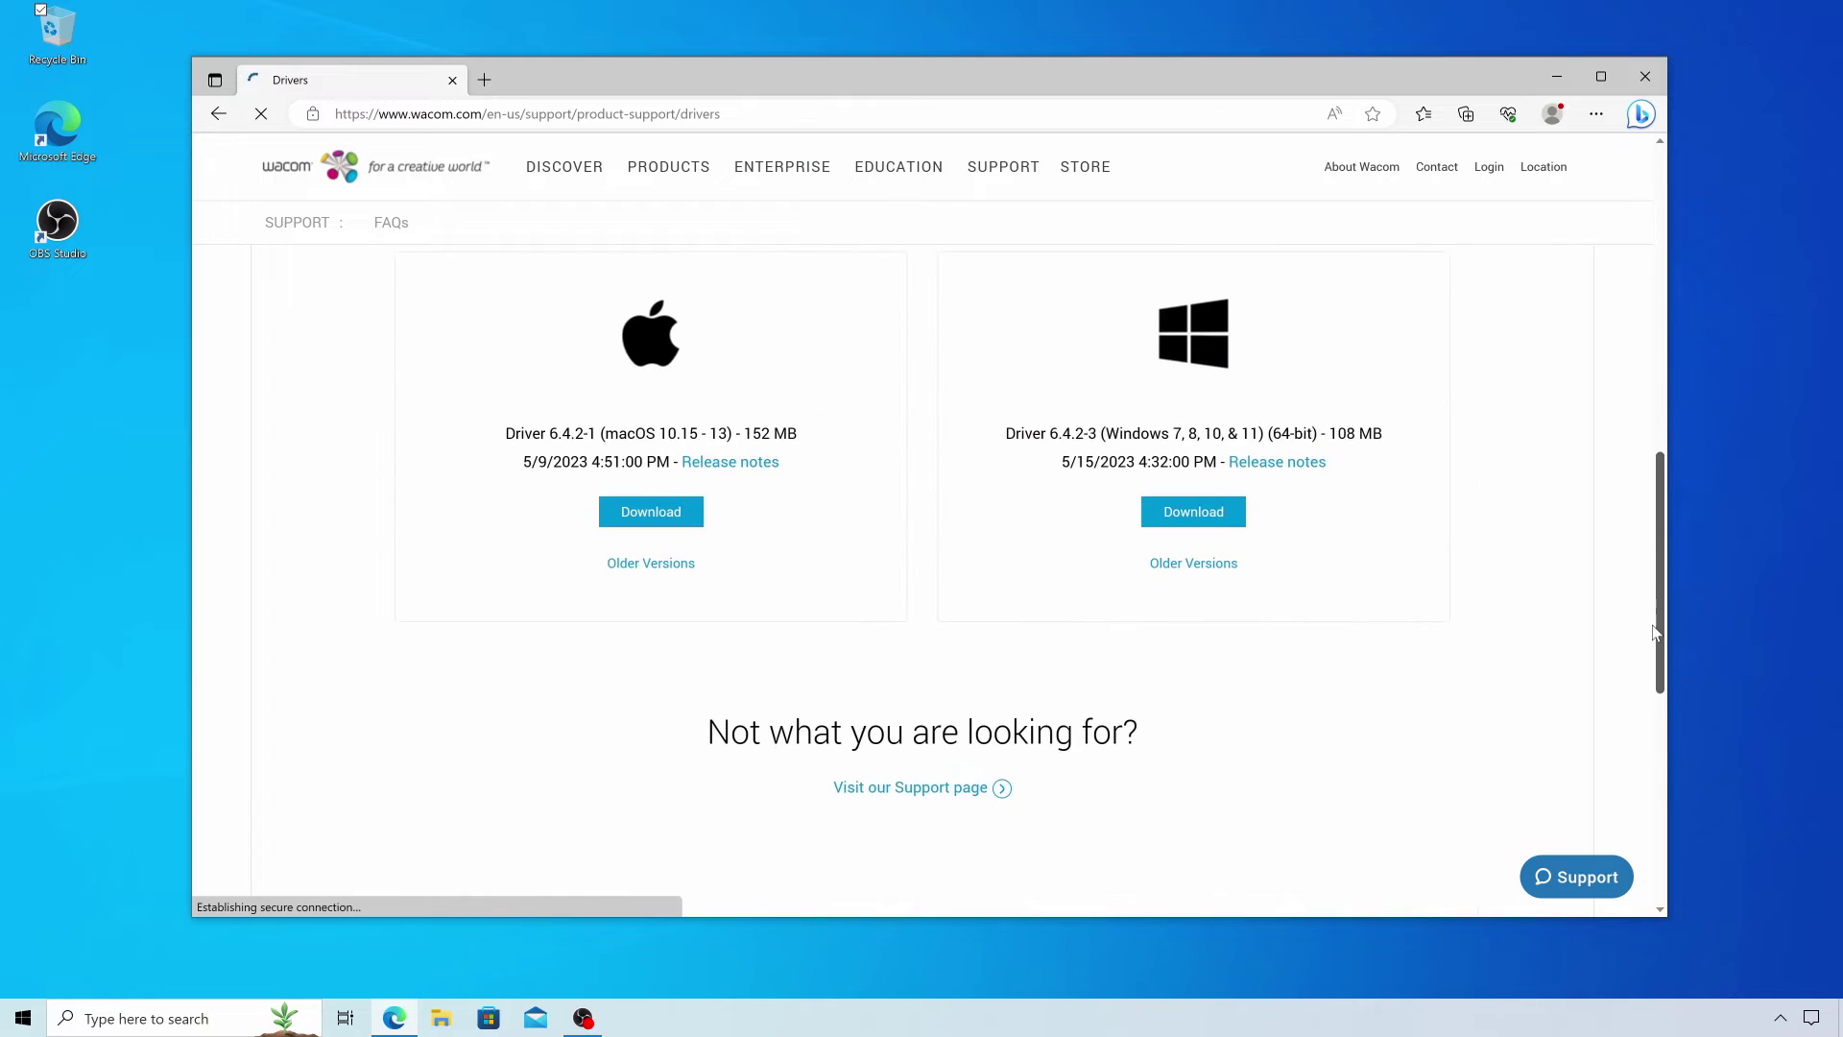
left_click(1204, 516)
left_click(961, 624)
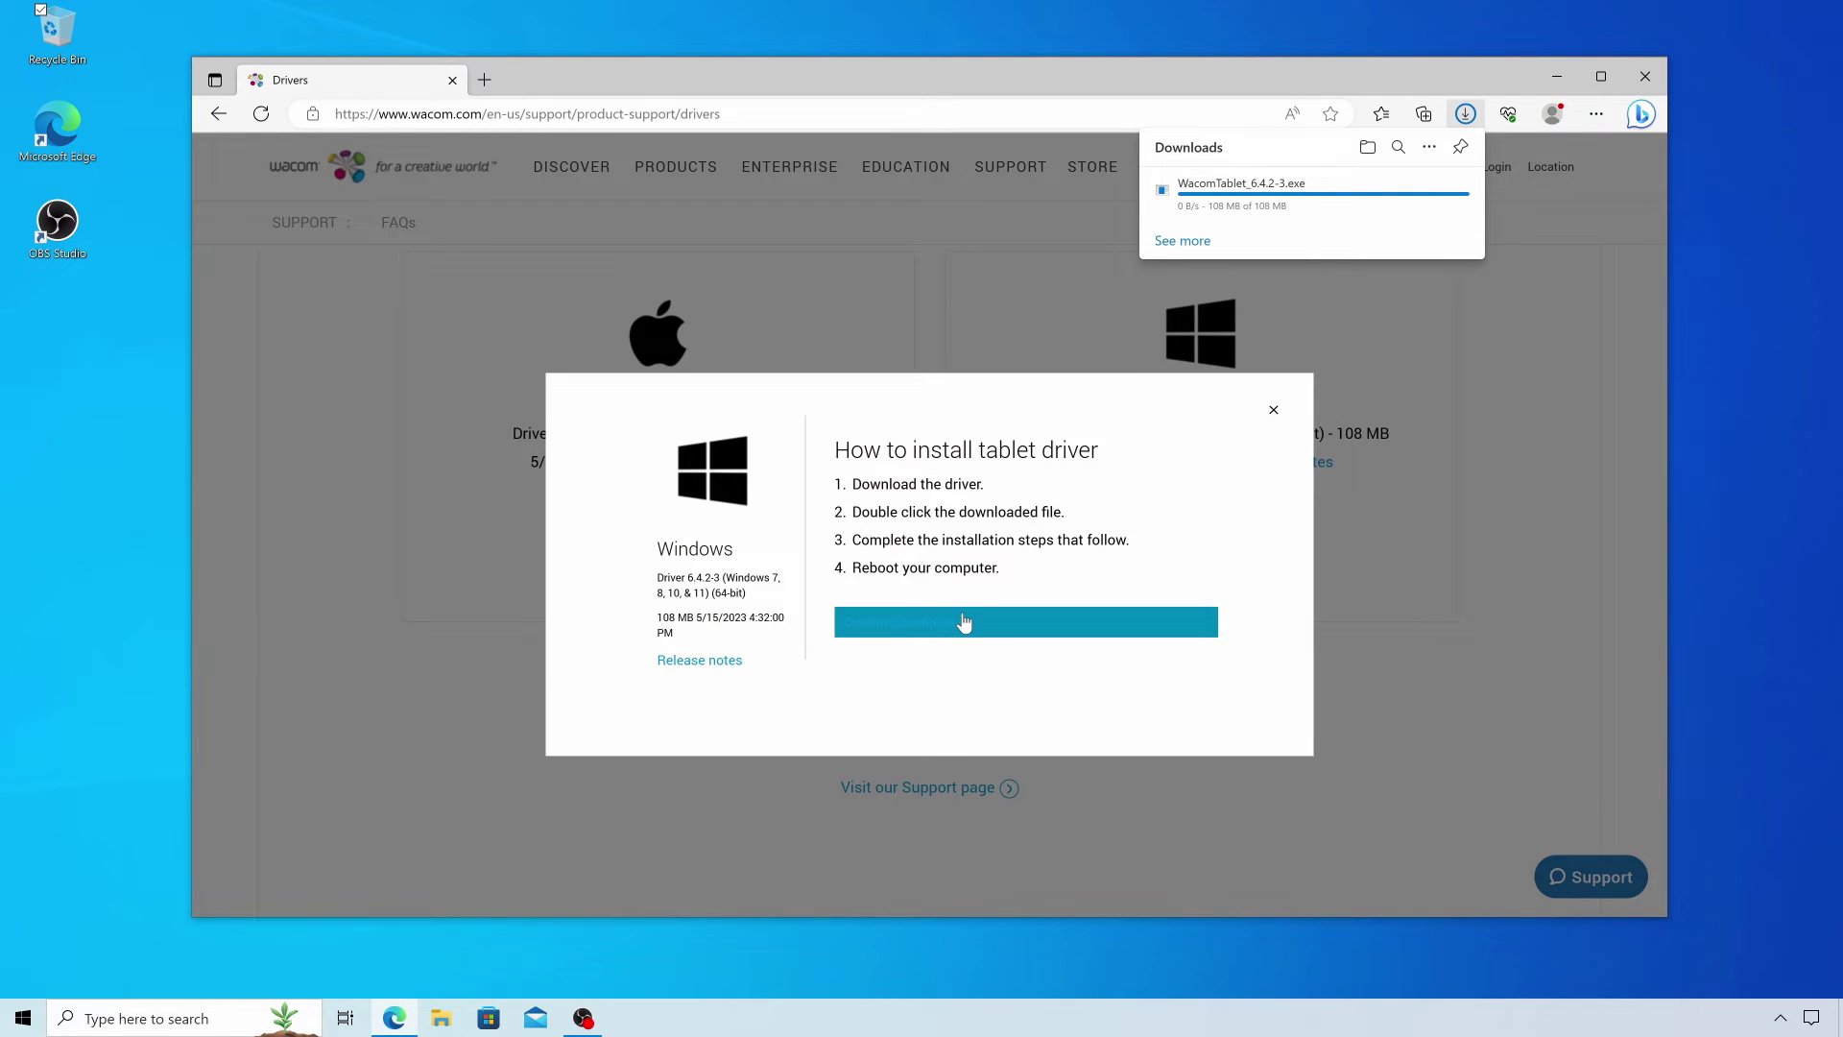
left_click(1200, 199)
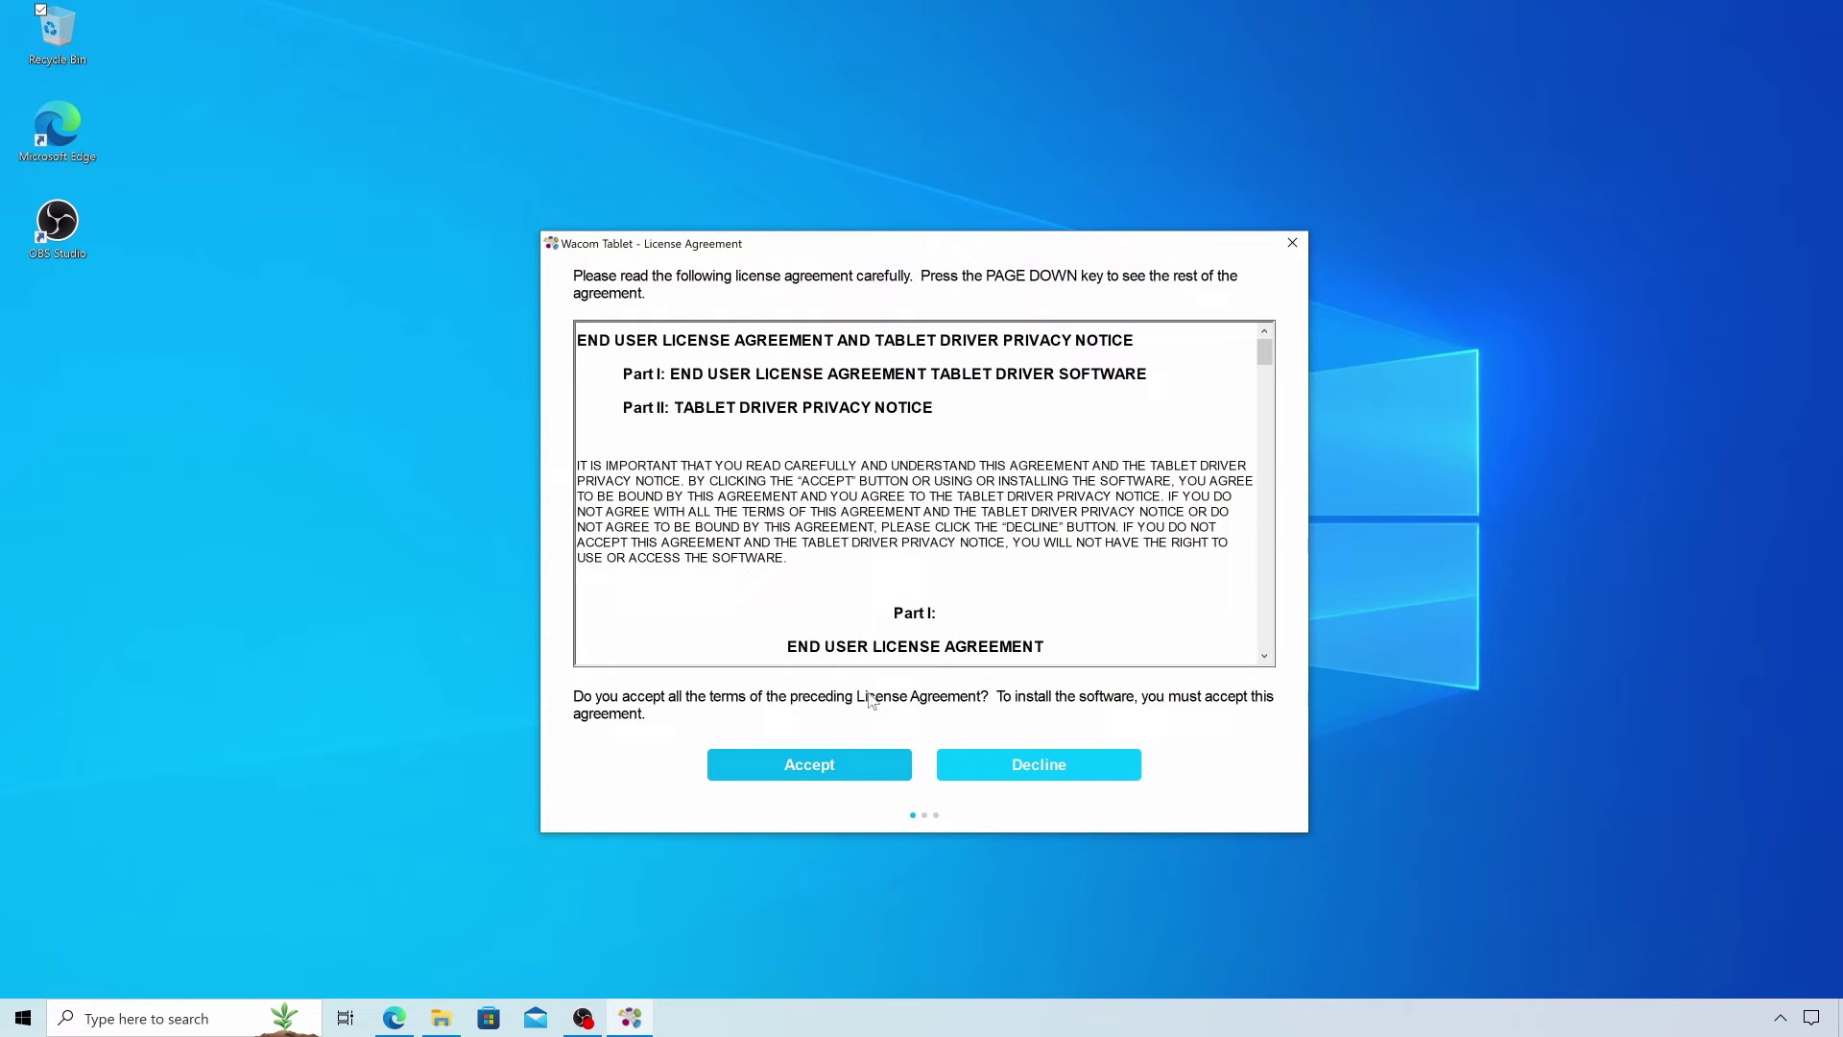
left_click(831, 768)
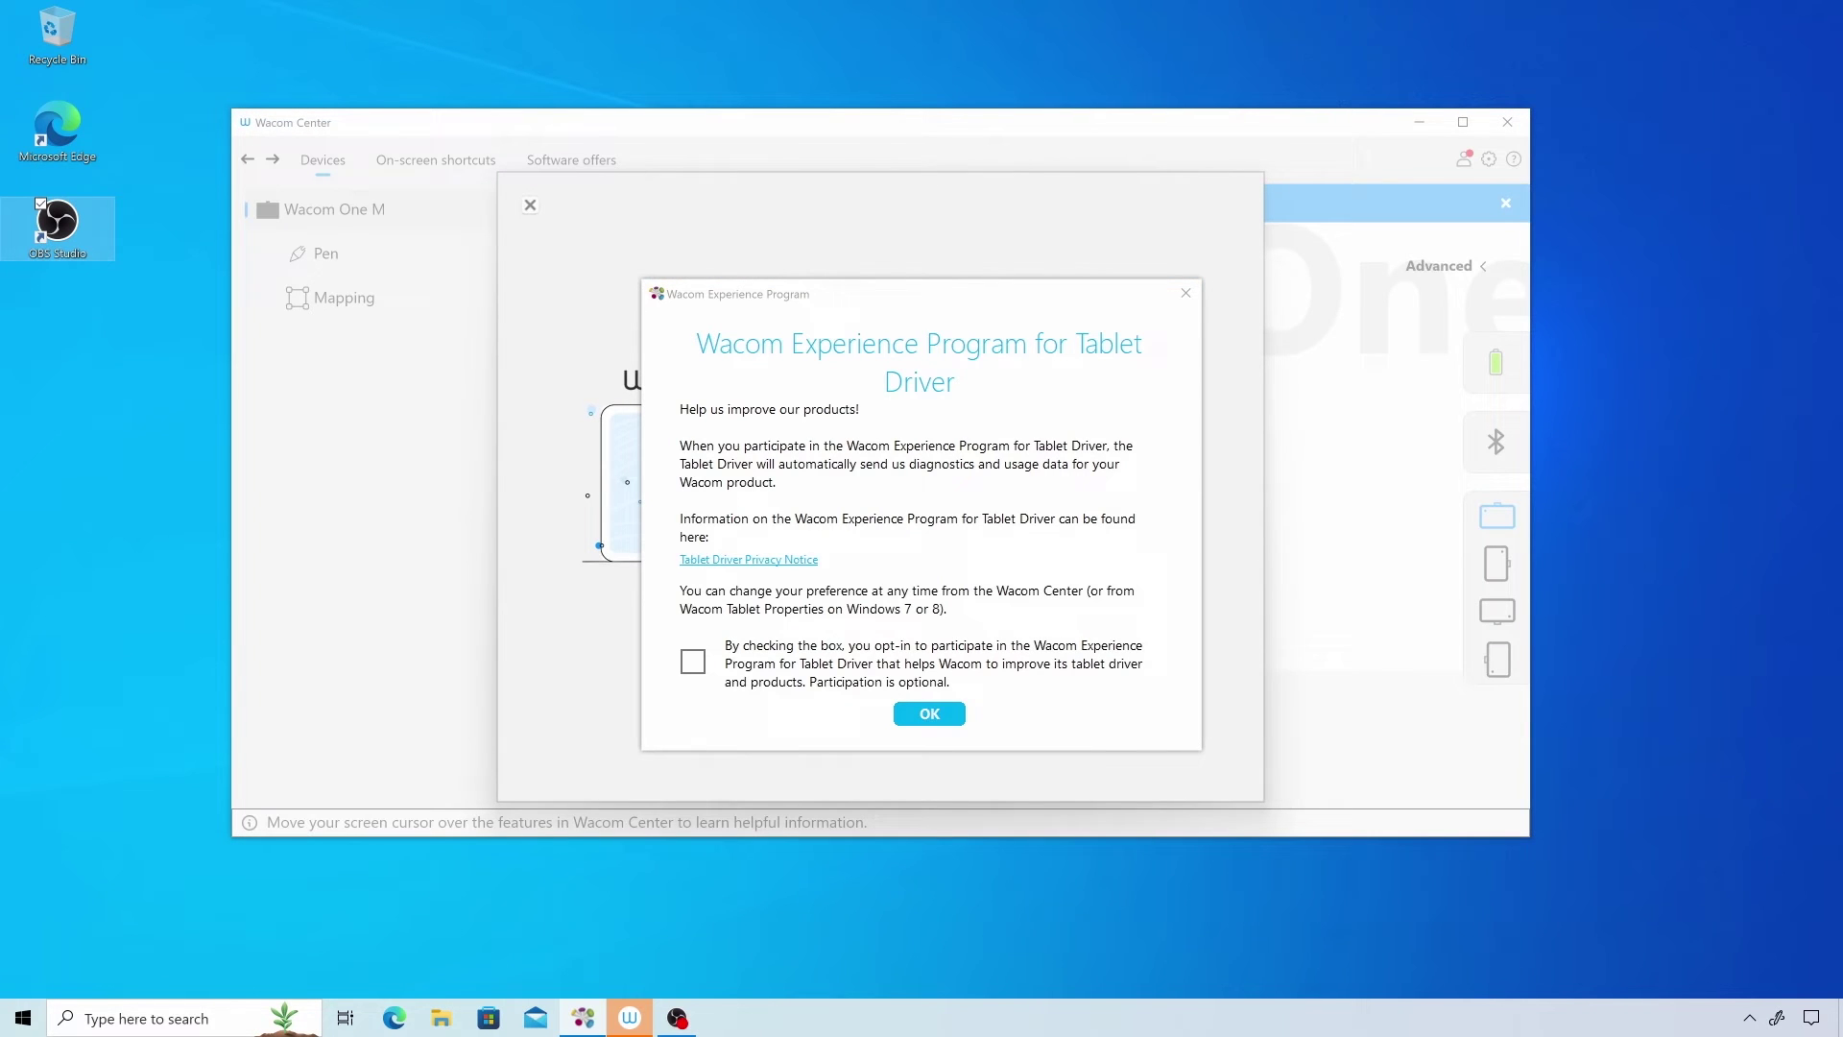
- Decline the Experience Program, step through the Wacom One M tour, and choose Register my device
left_click(929, 714)
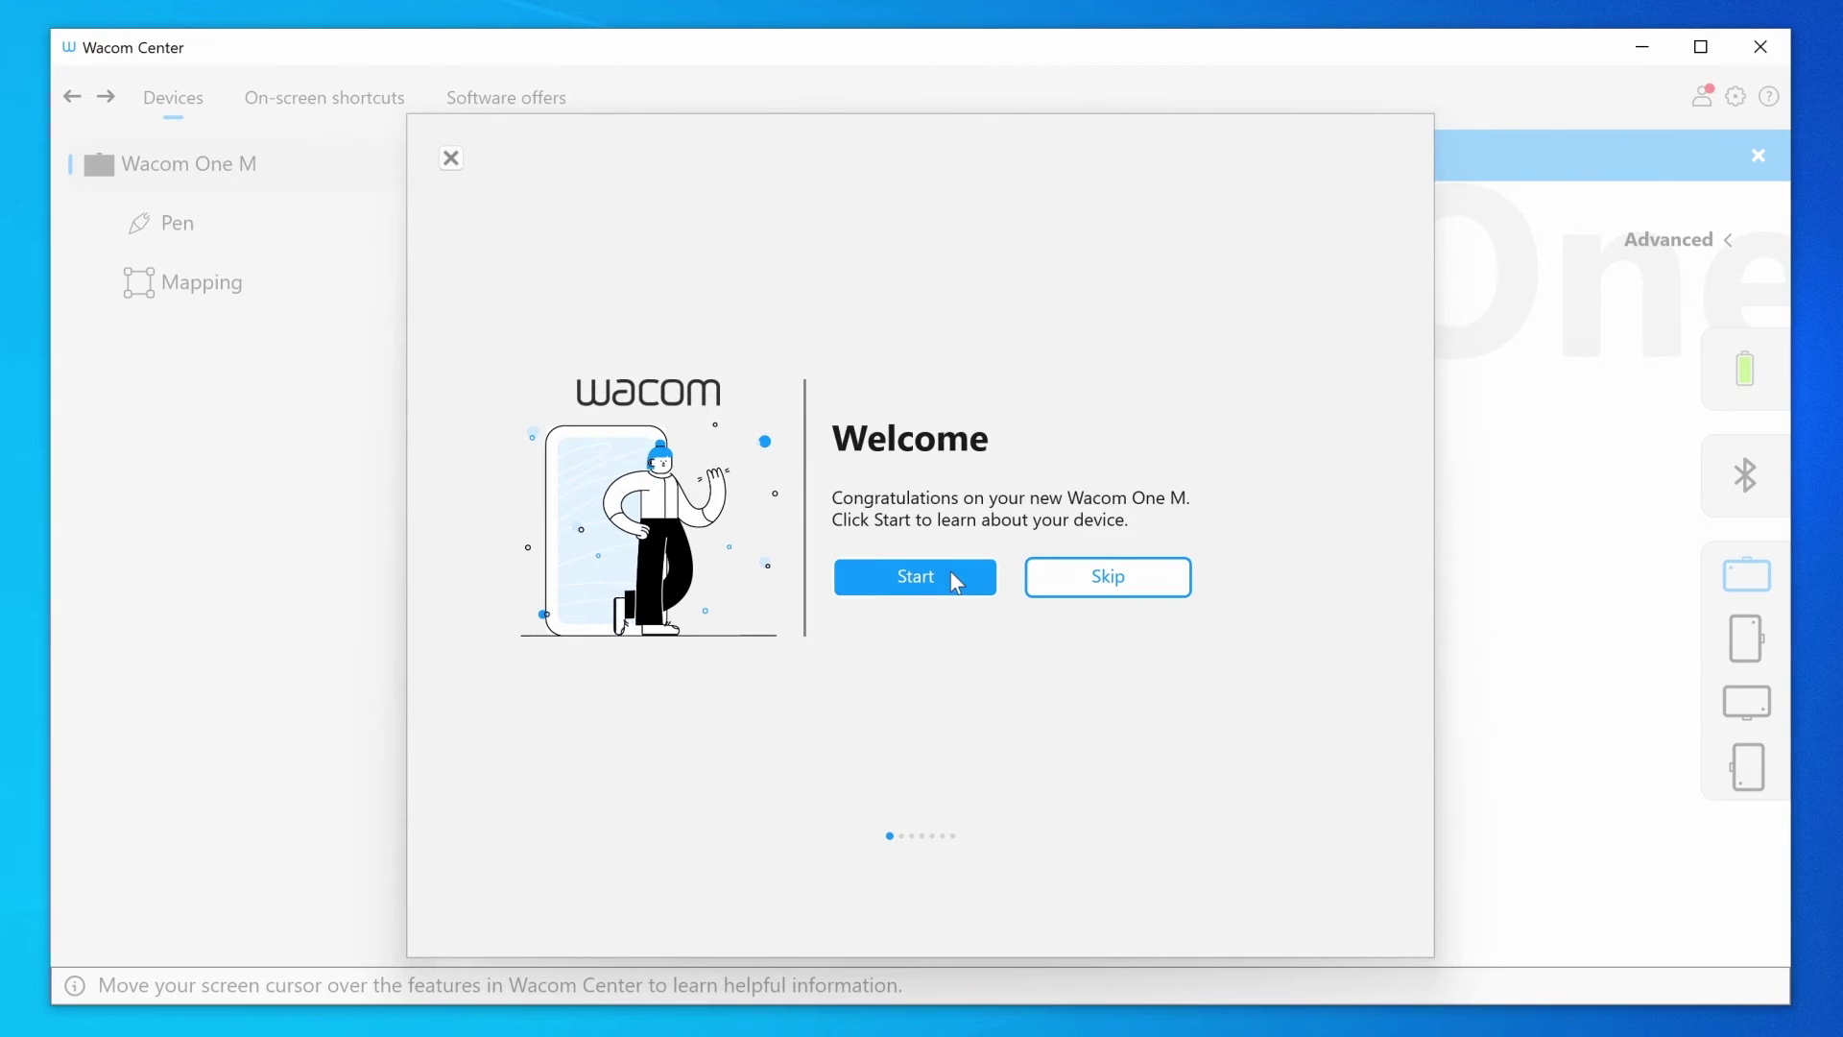
left_click(951, 579)
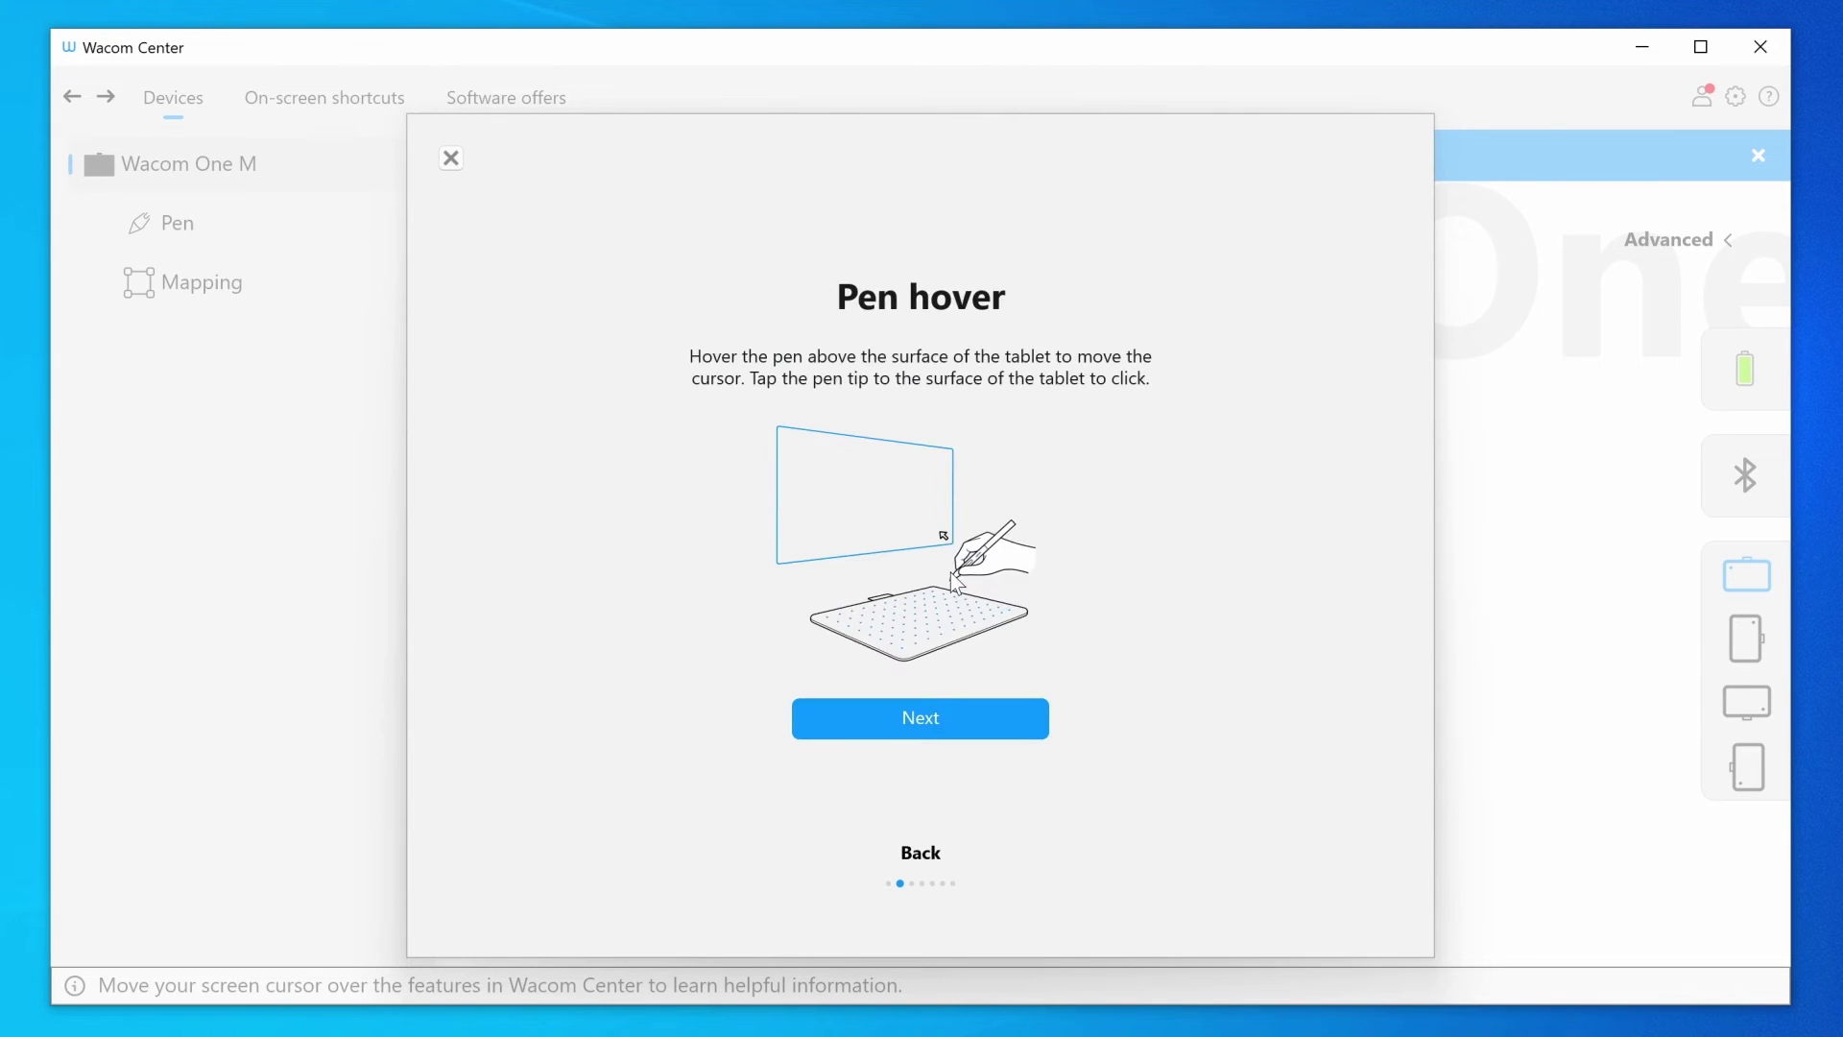
left_click(981, 726)
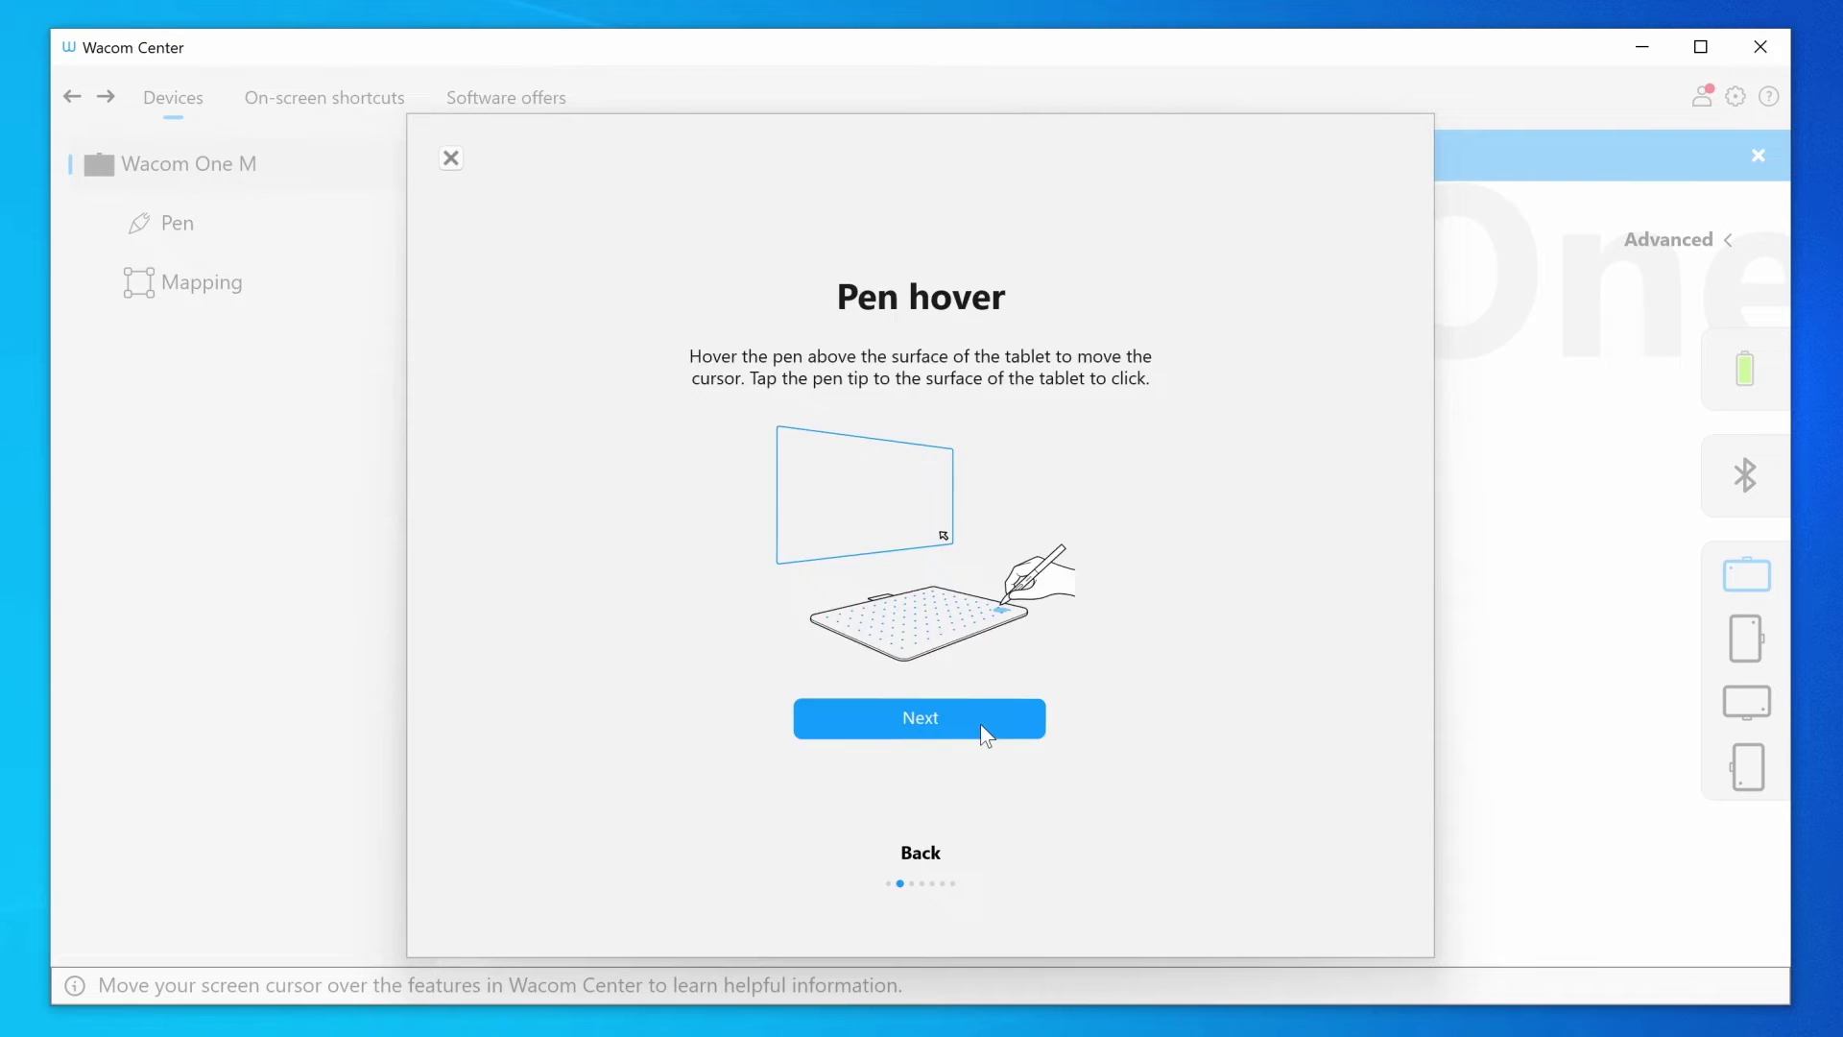
left_click(980, 725)
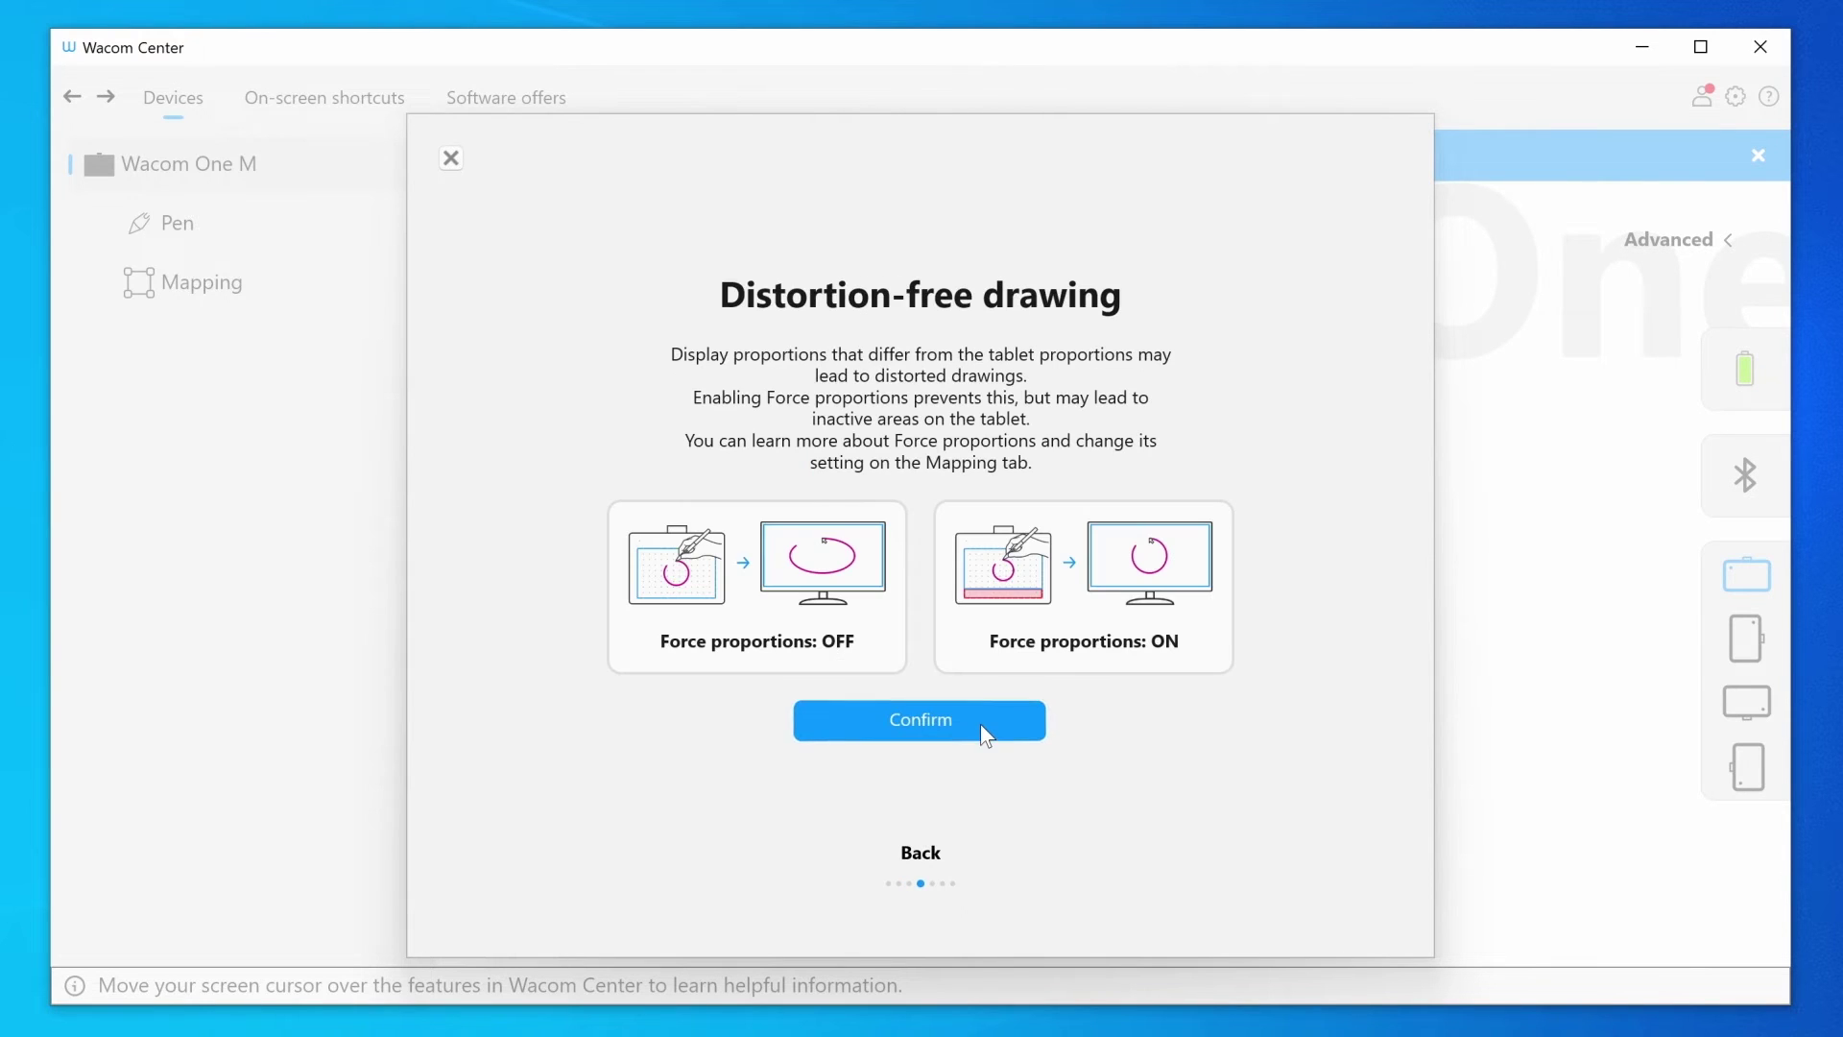
left_click(888, 730)
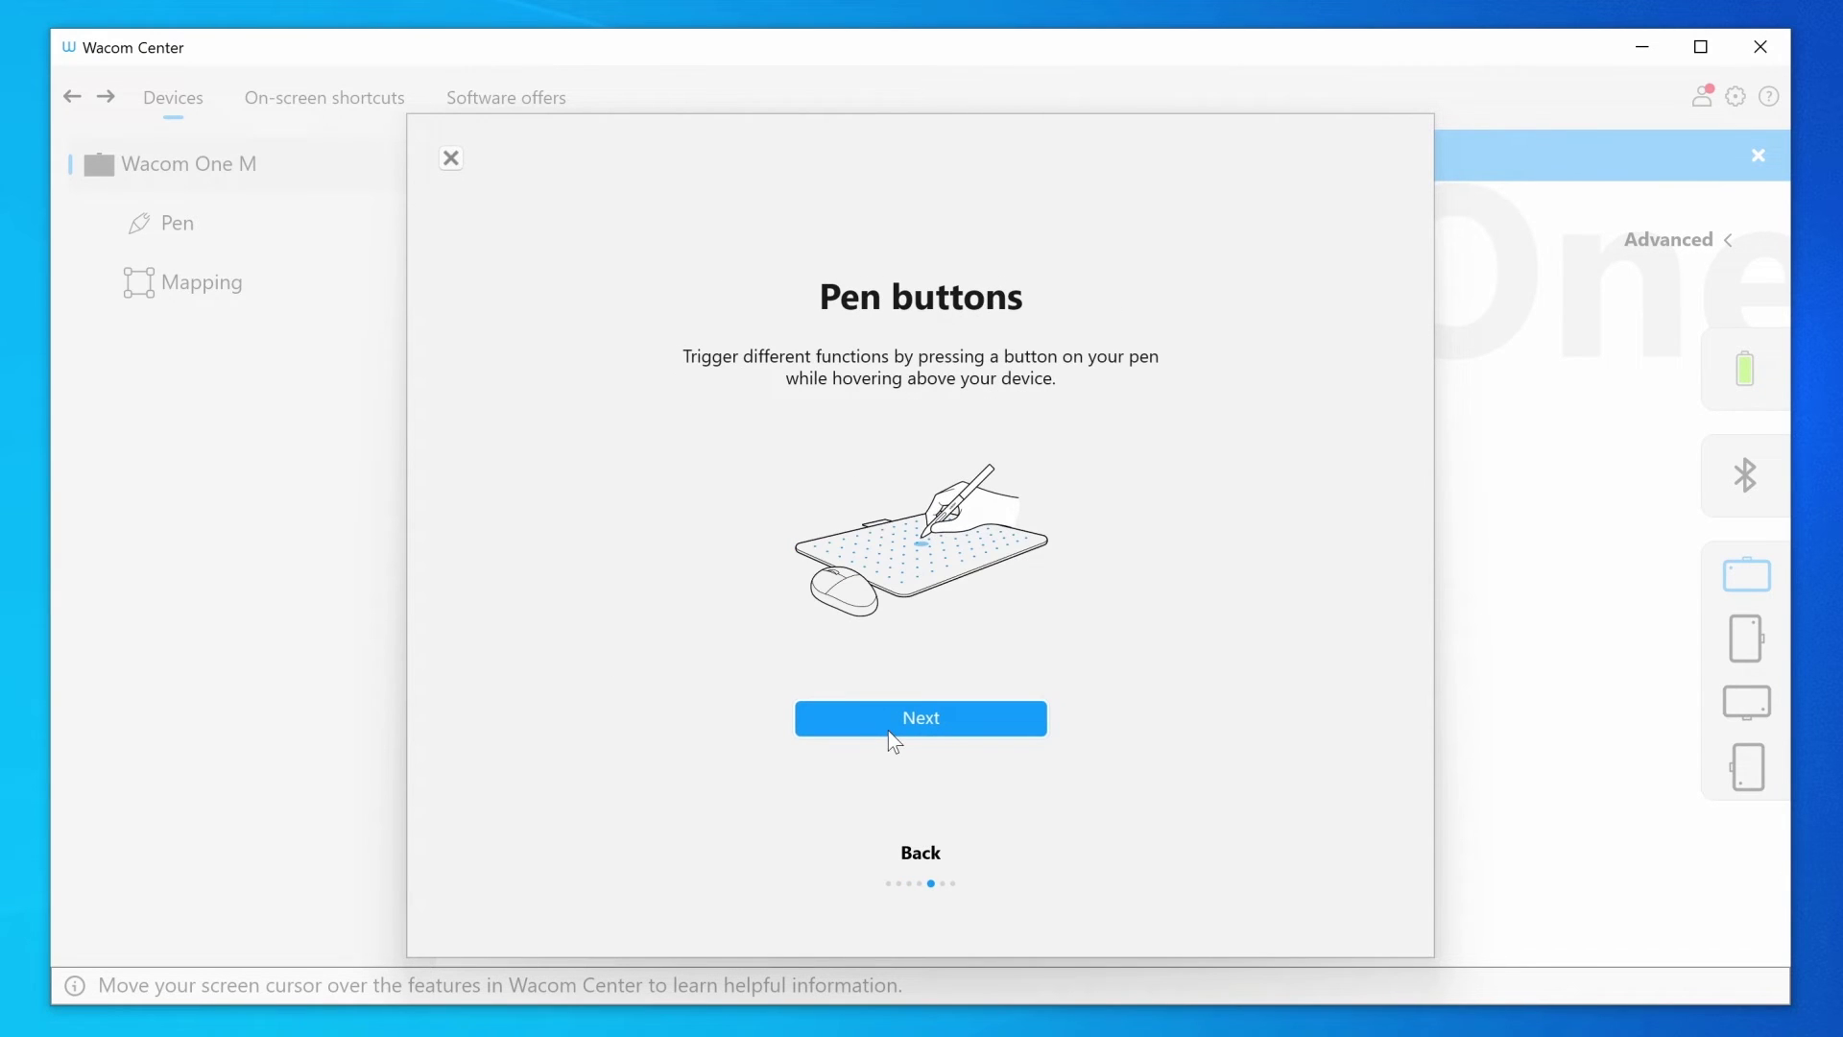
left_click(899, 716)
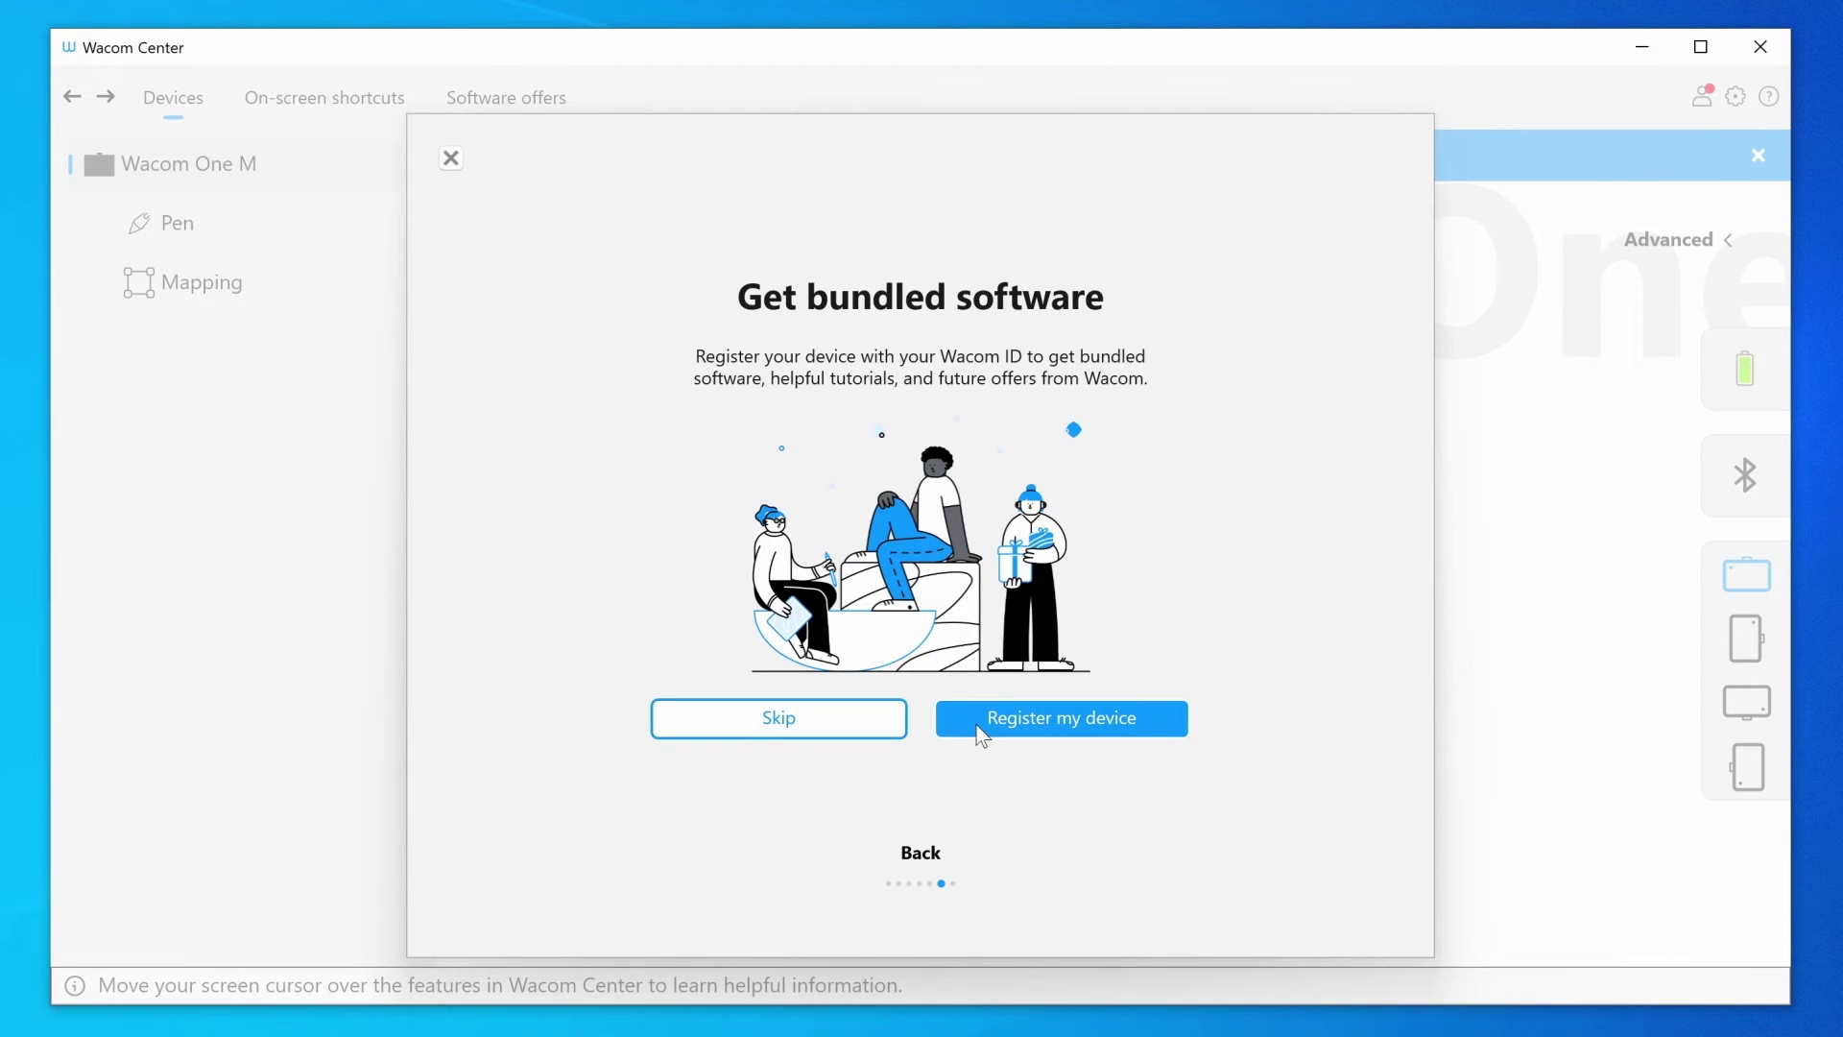
left_click(981, 735)
- Sign in with email and password and confirm registering the Wacom One M
left_click(379, 403)
type("janesmith@")
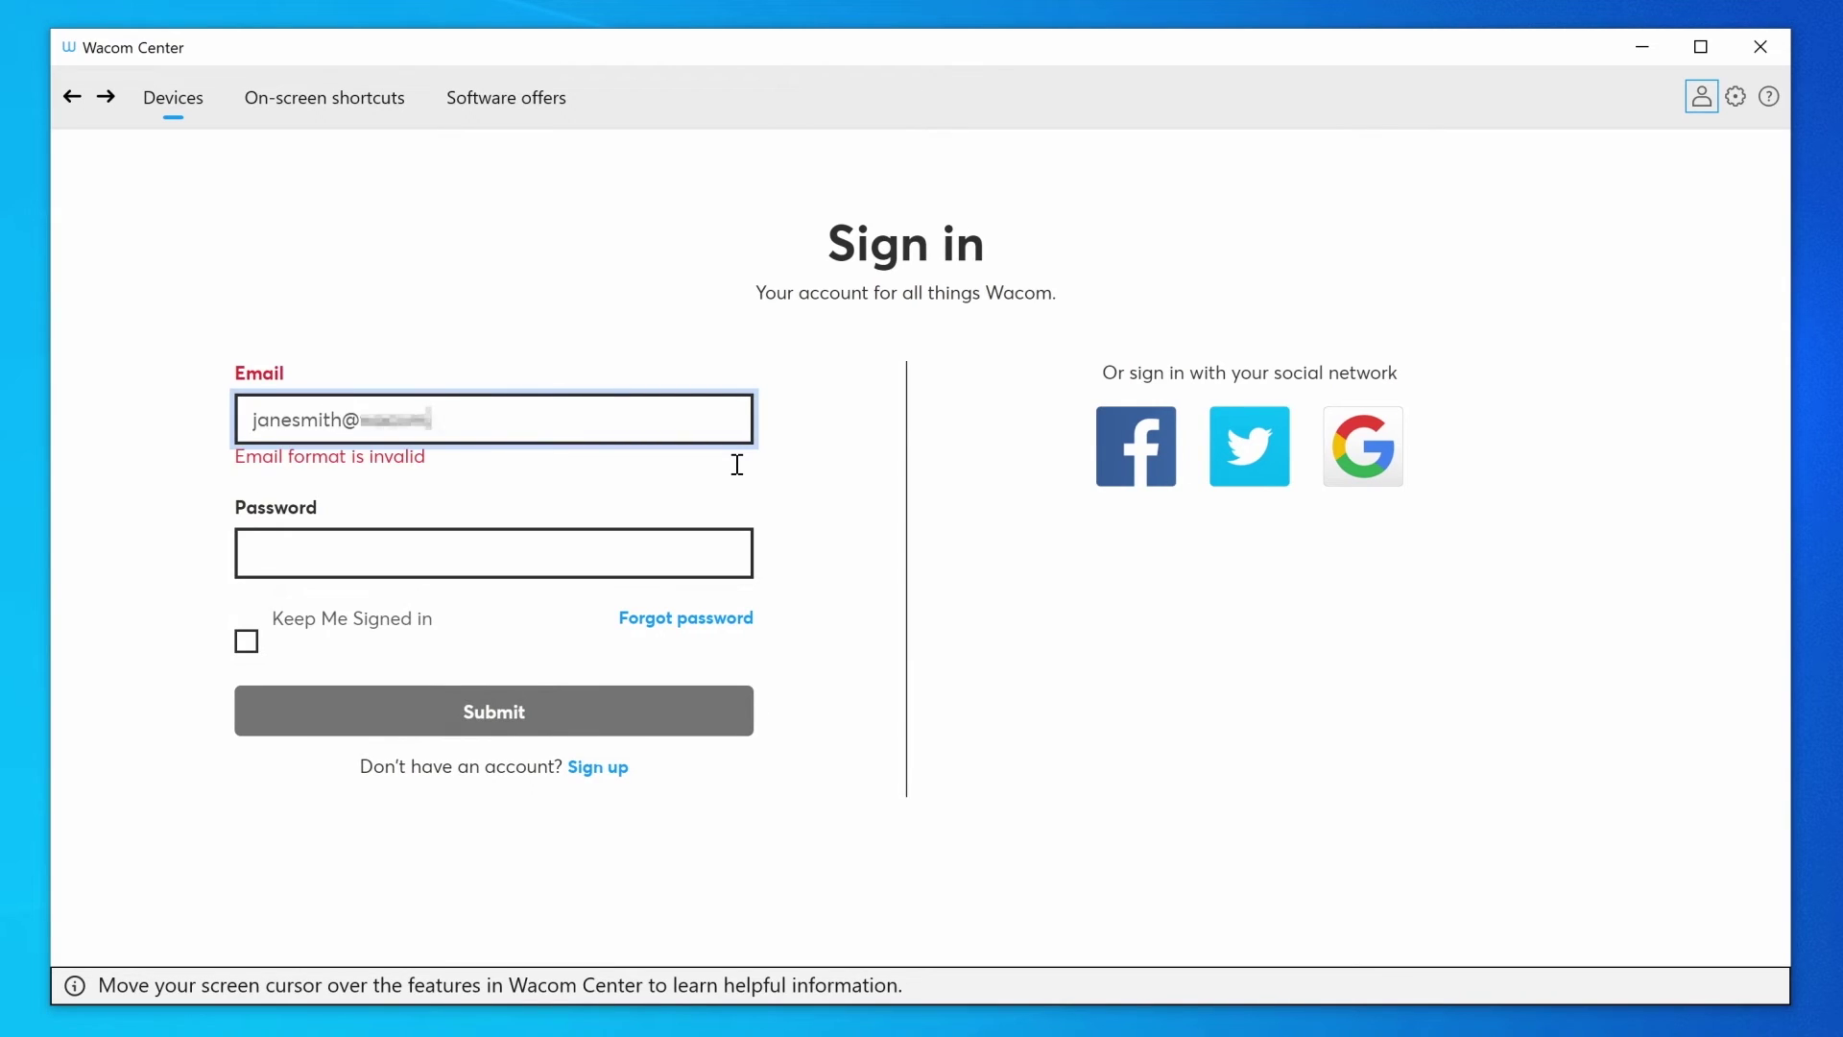
key("Tab")
type("p")
key("Return")
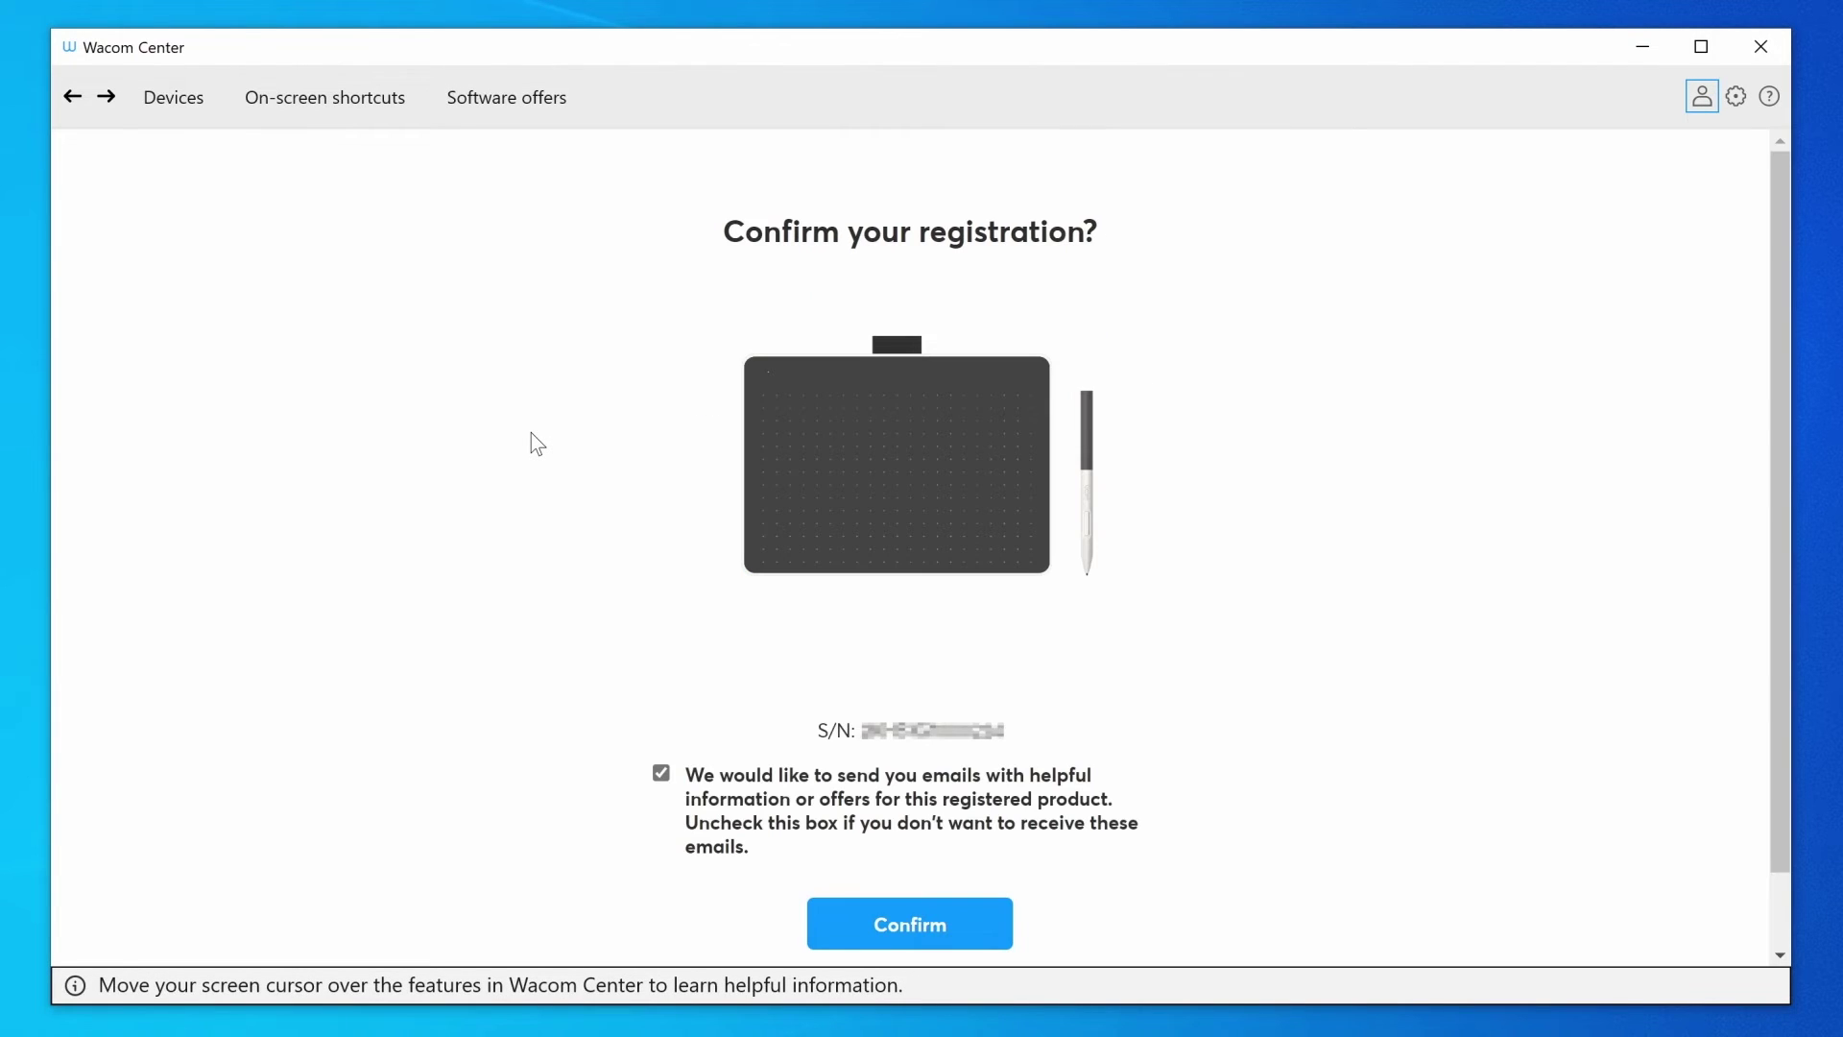
left_click(924, 948)
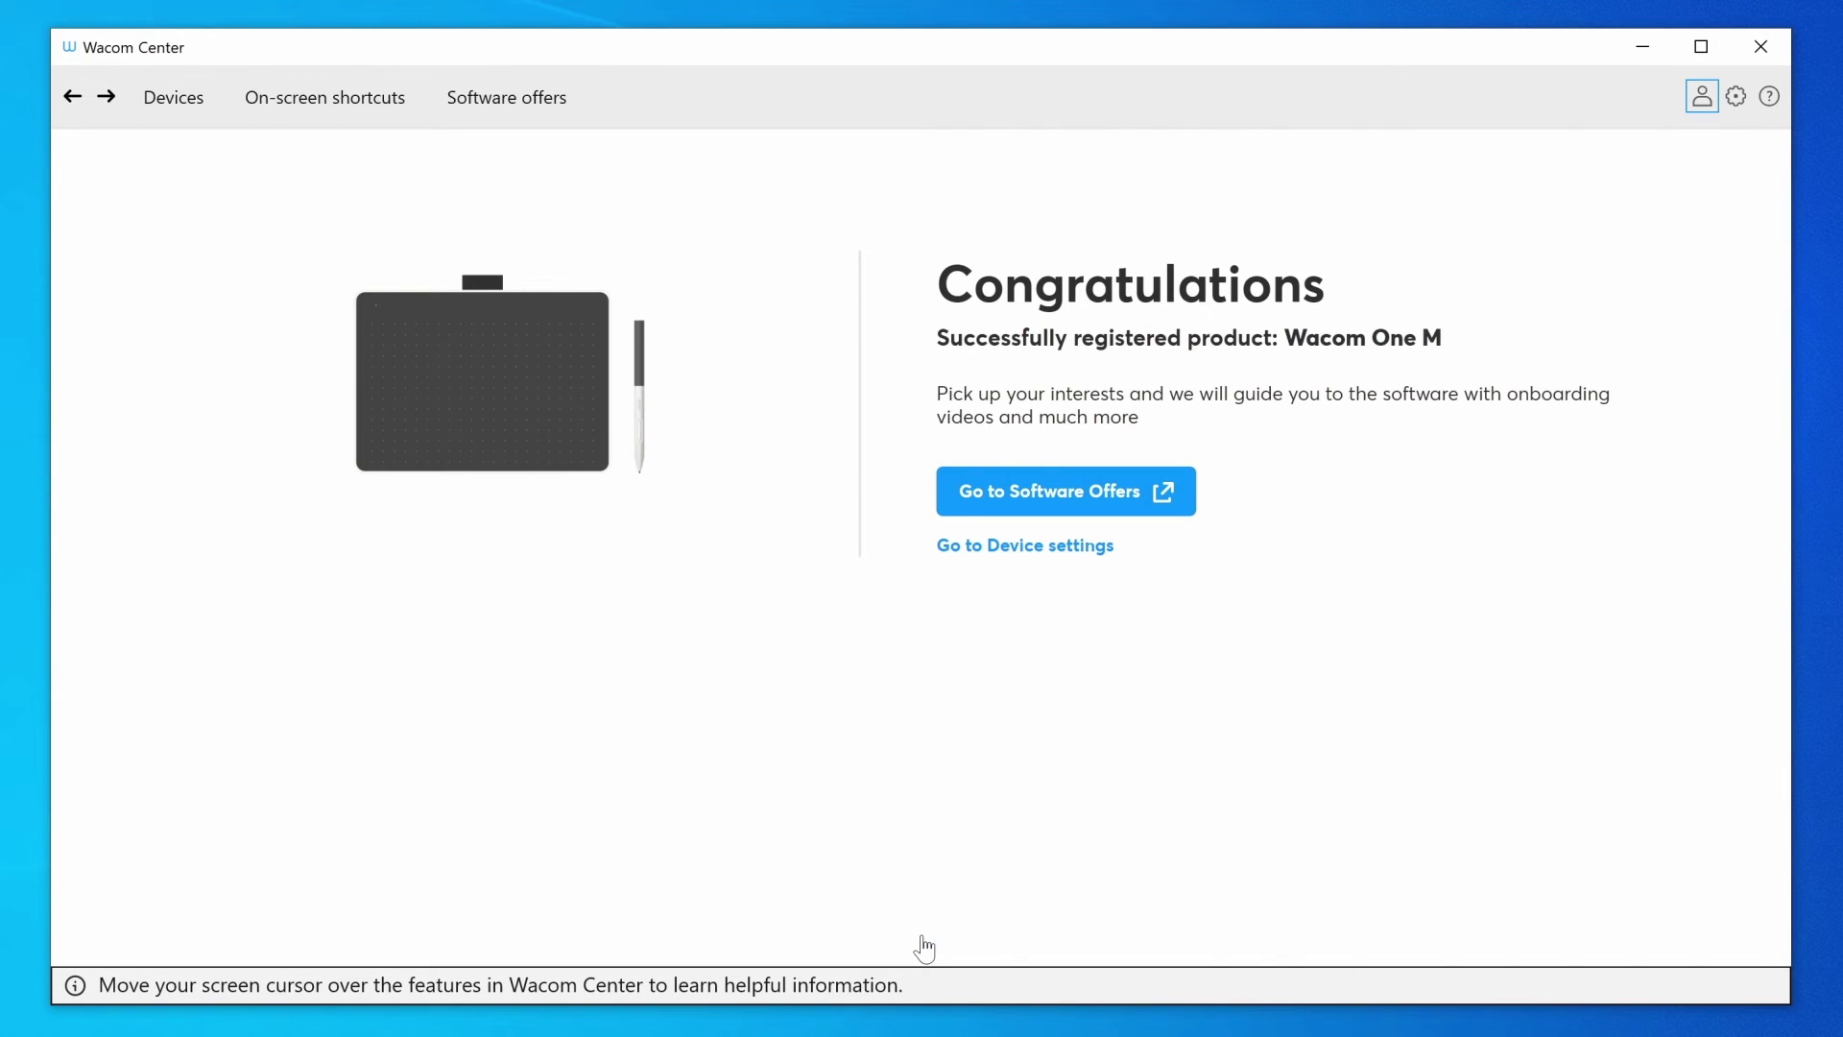
- Browse the software offers filtered to Photo editing, then open Learn and Connect
left_click(1057, 492)
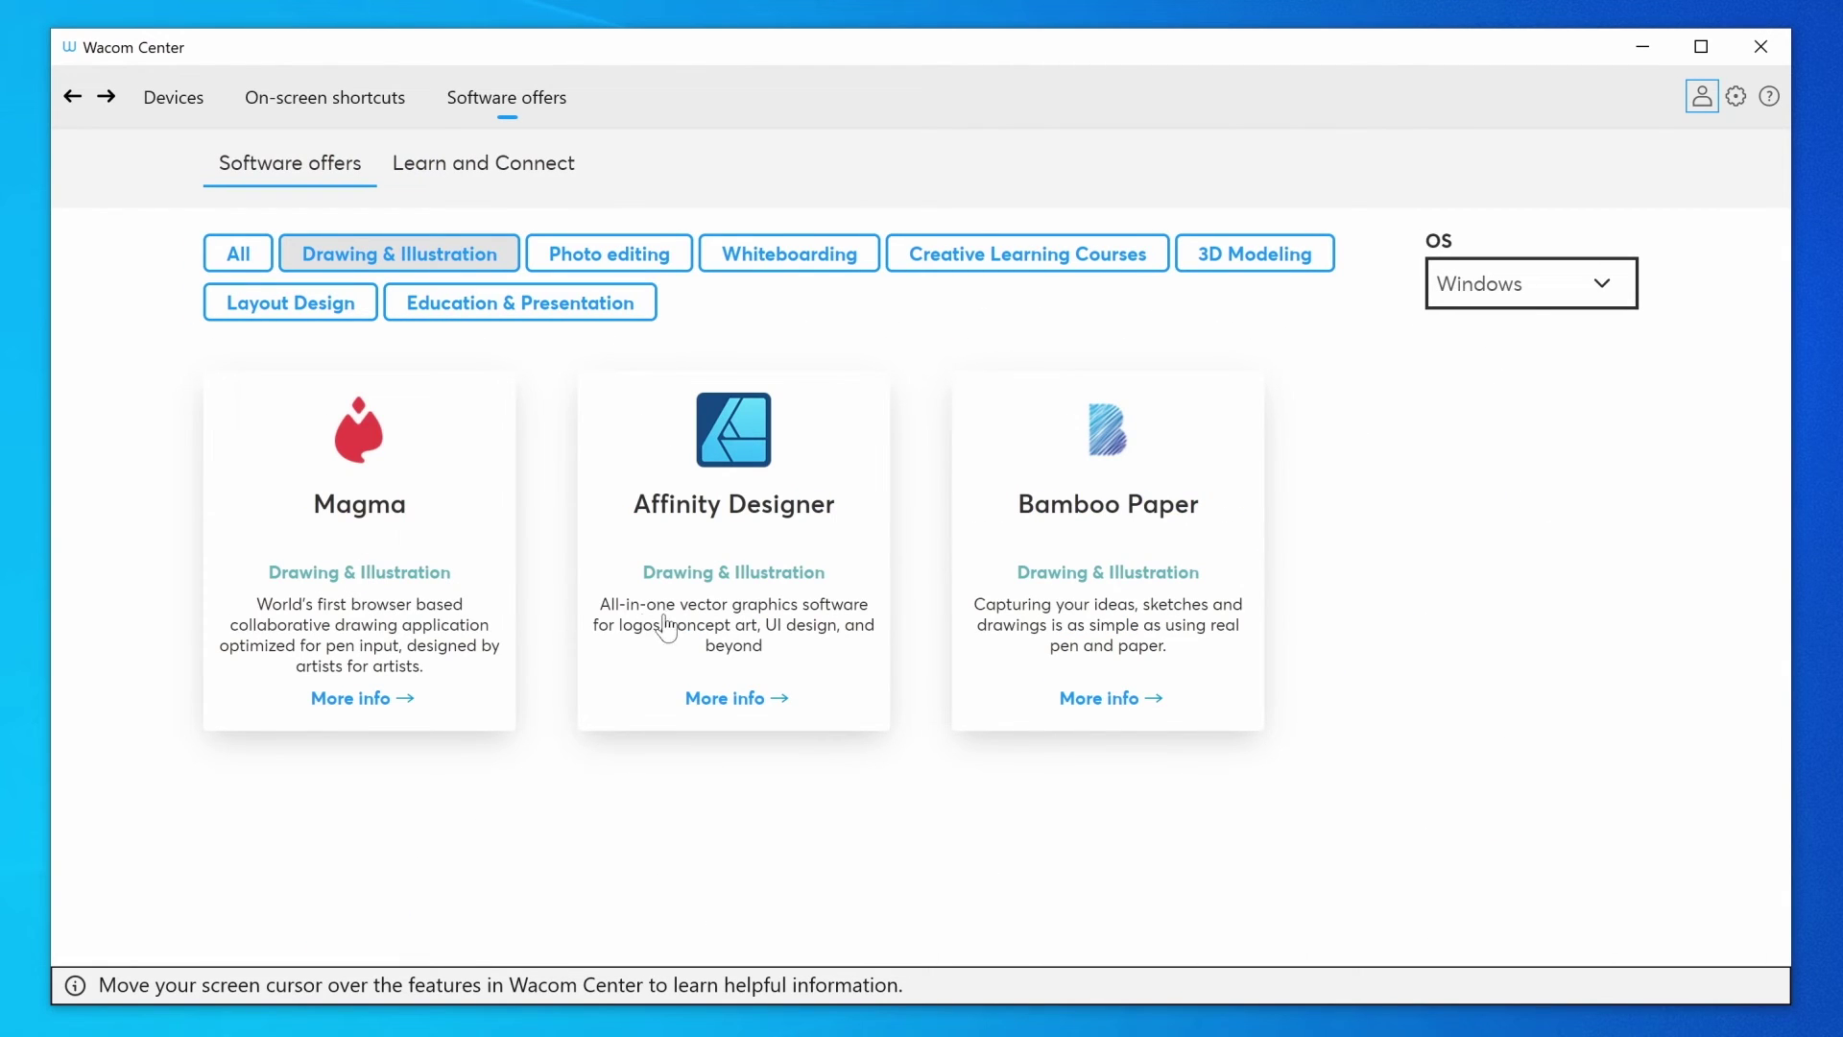
left_click(629, 262)
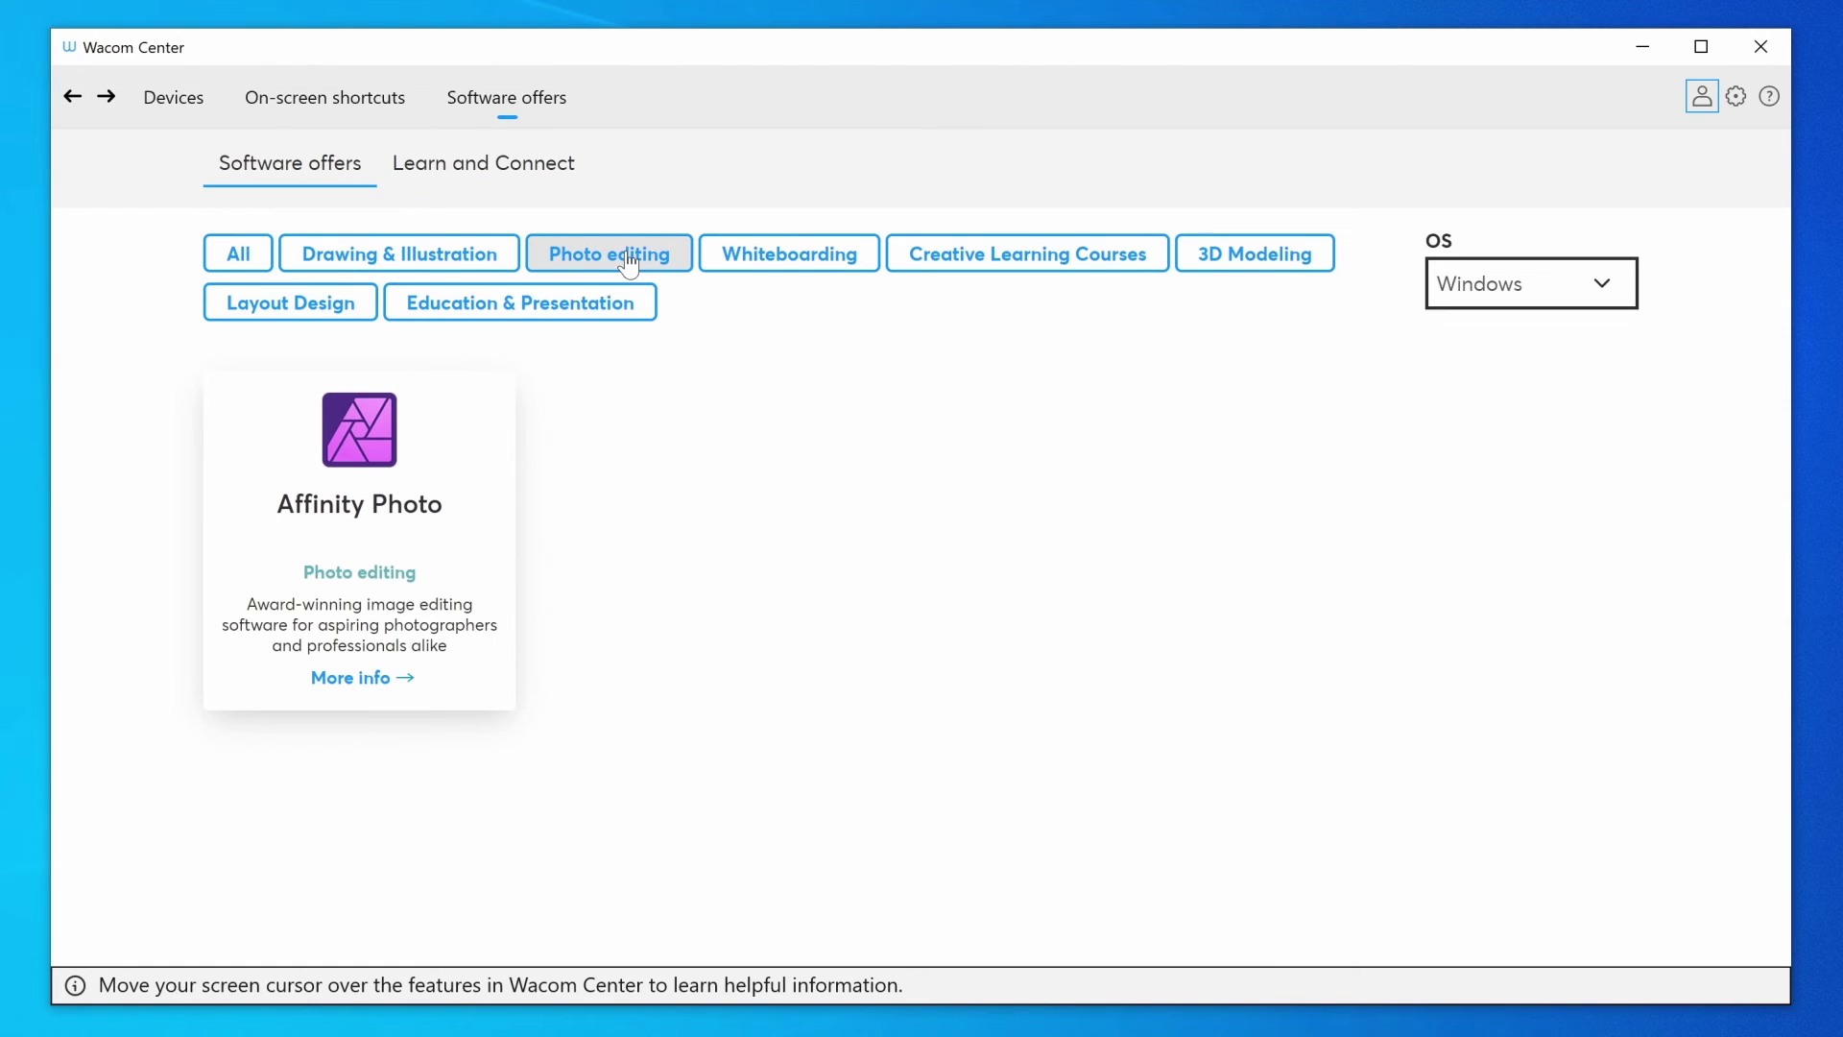
left_click(531, 181)
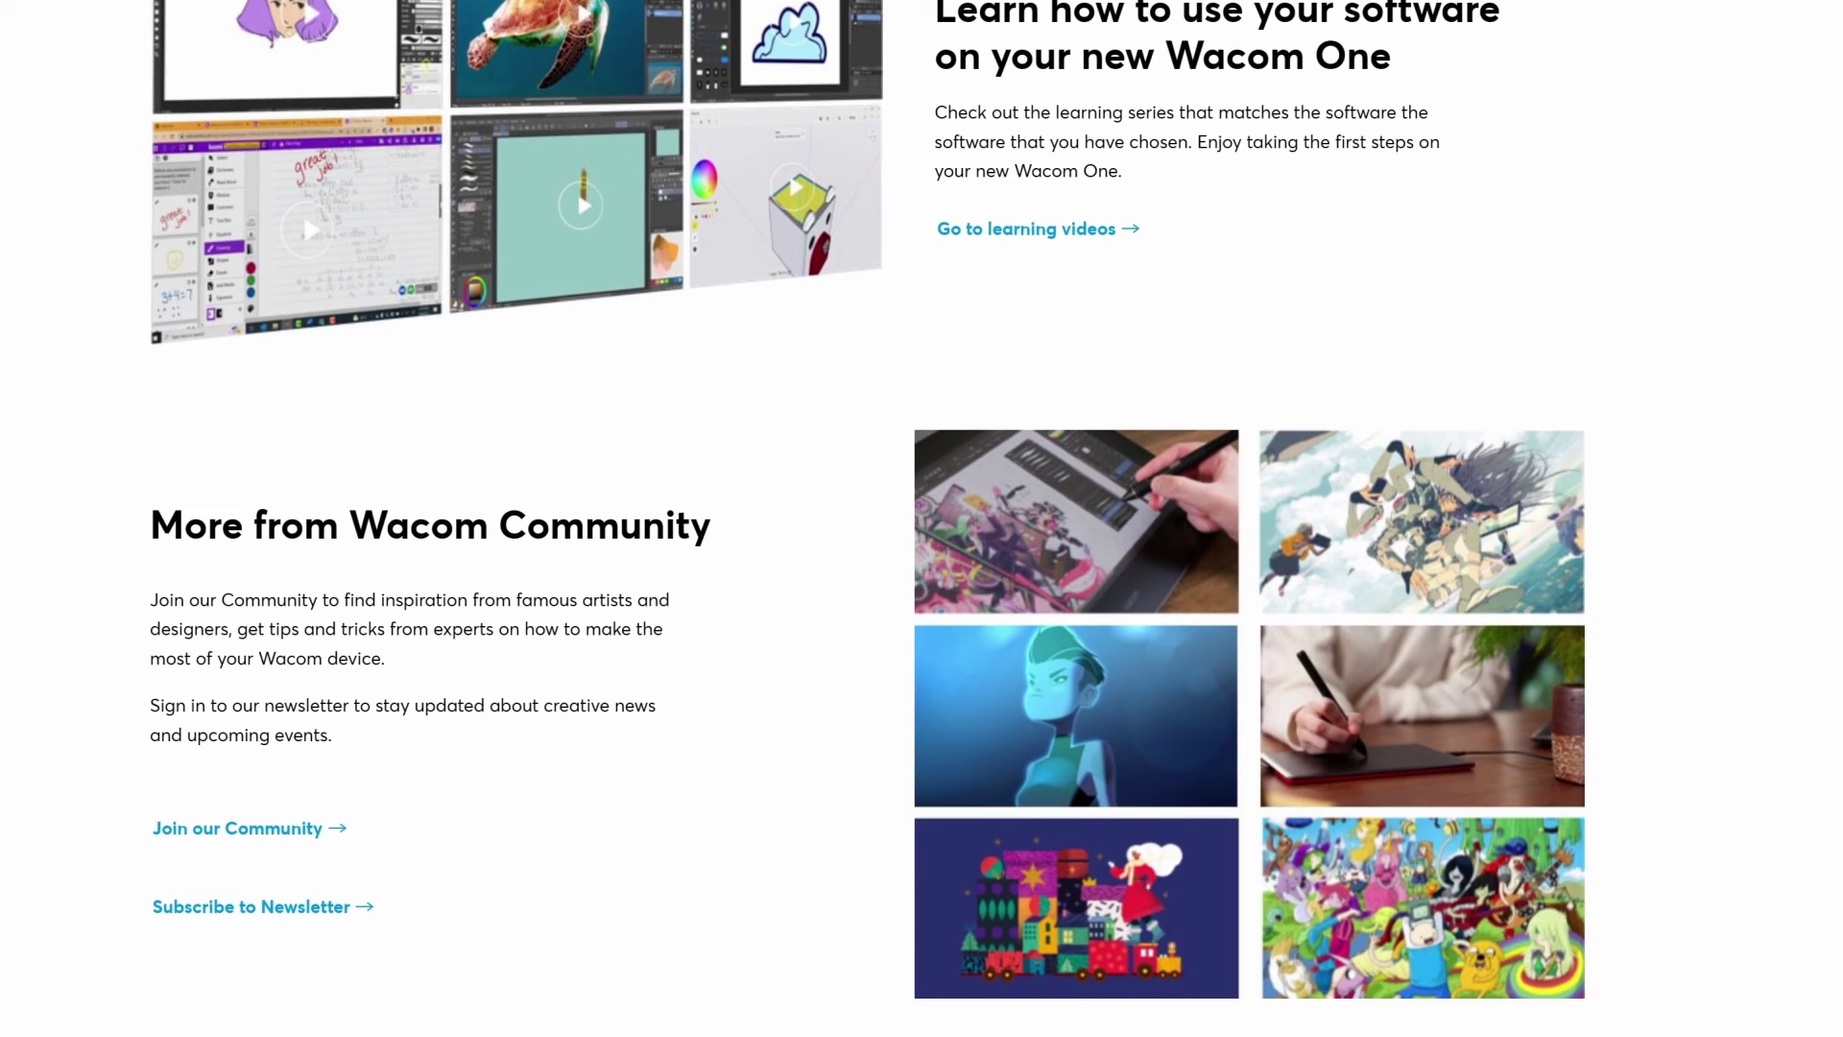
- Load start.wacom.one and scroll down to the We're here to help box
type("start.w")
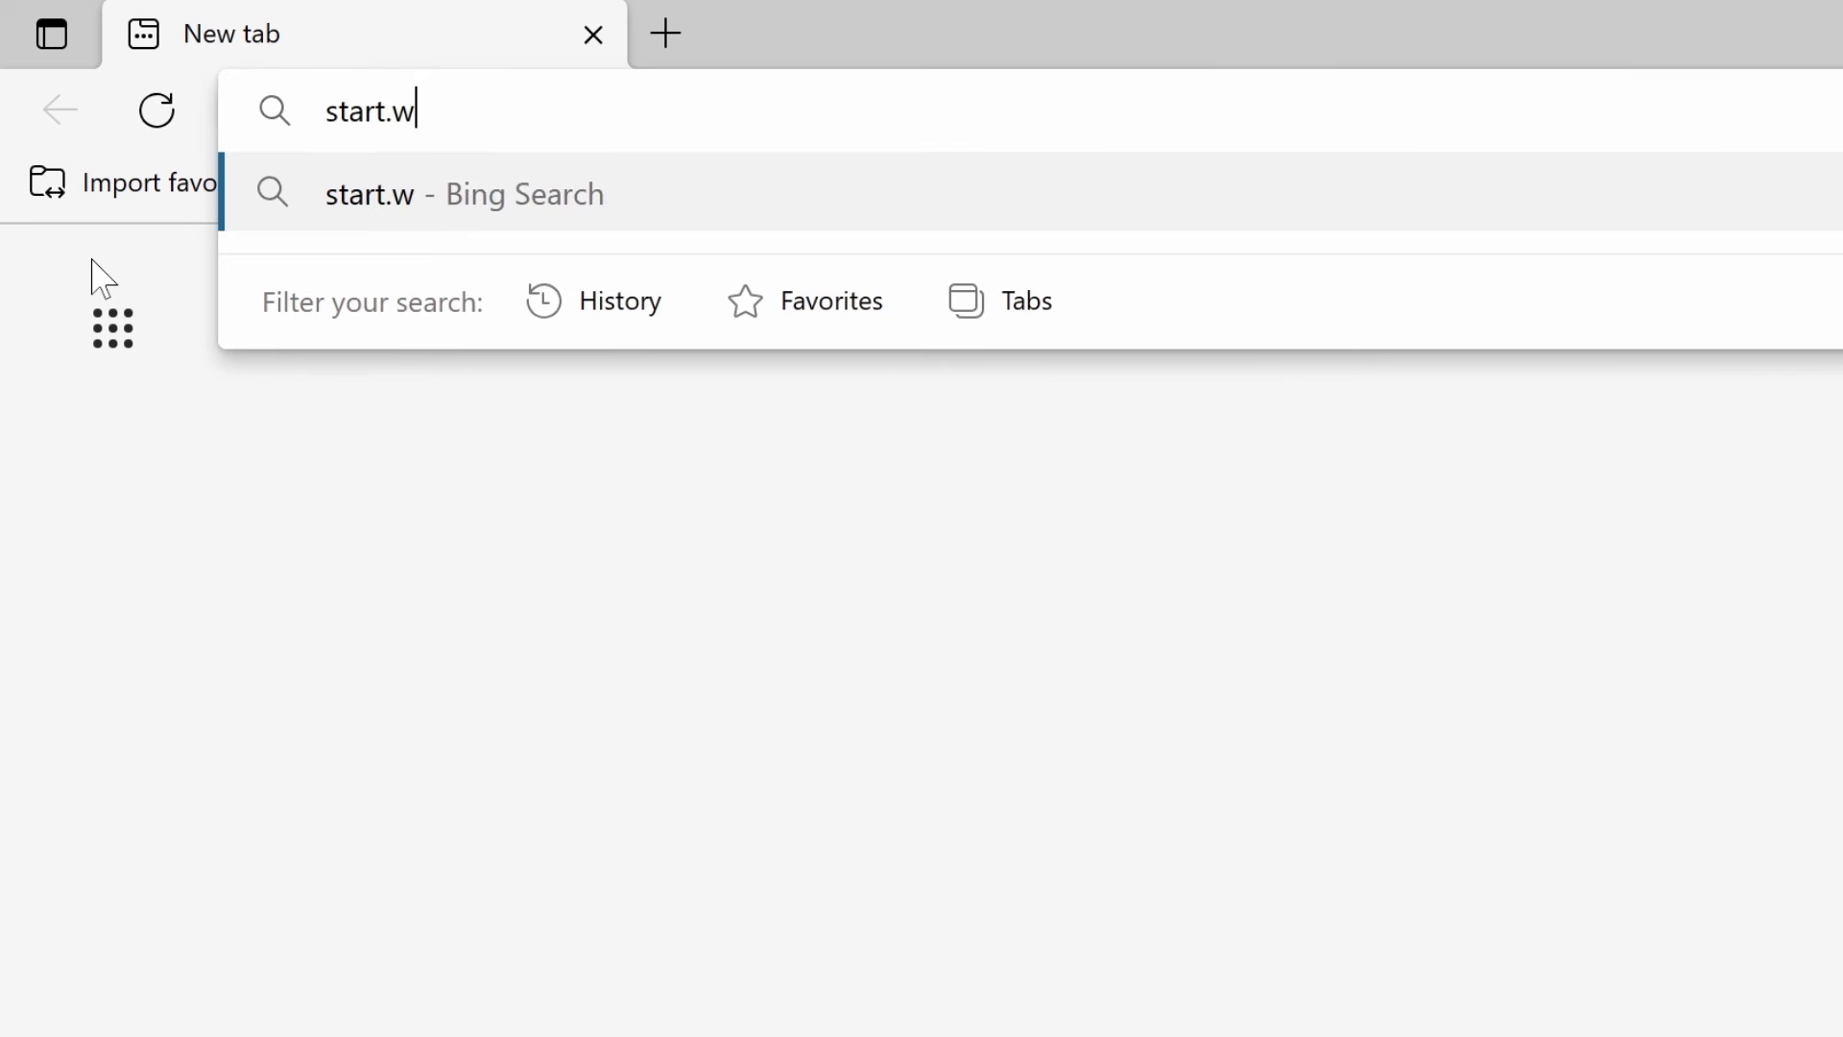
type("acom.one")
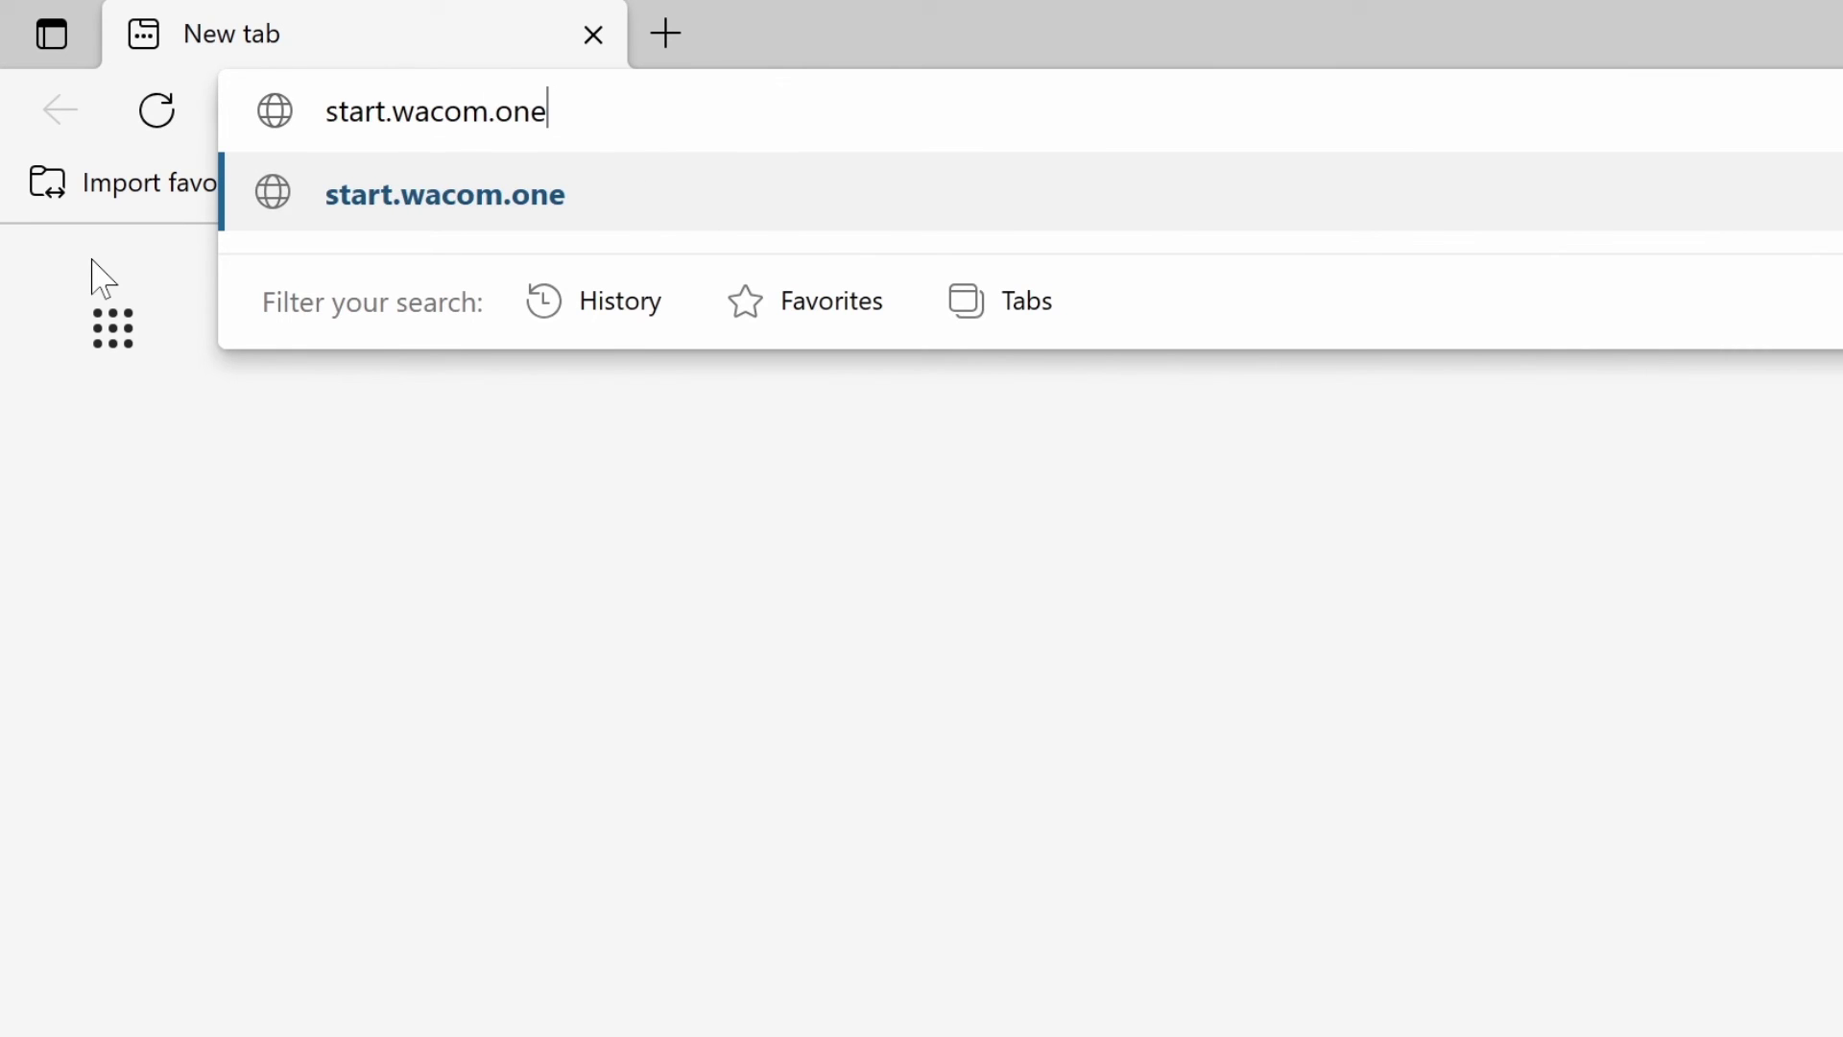
key("Return")
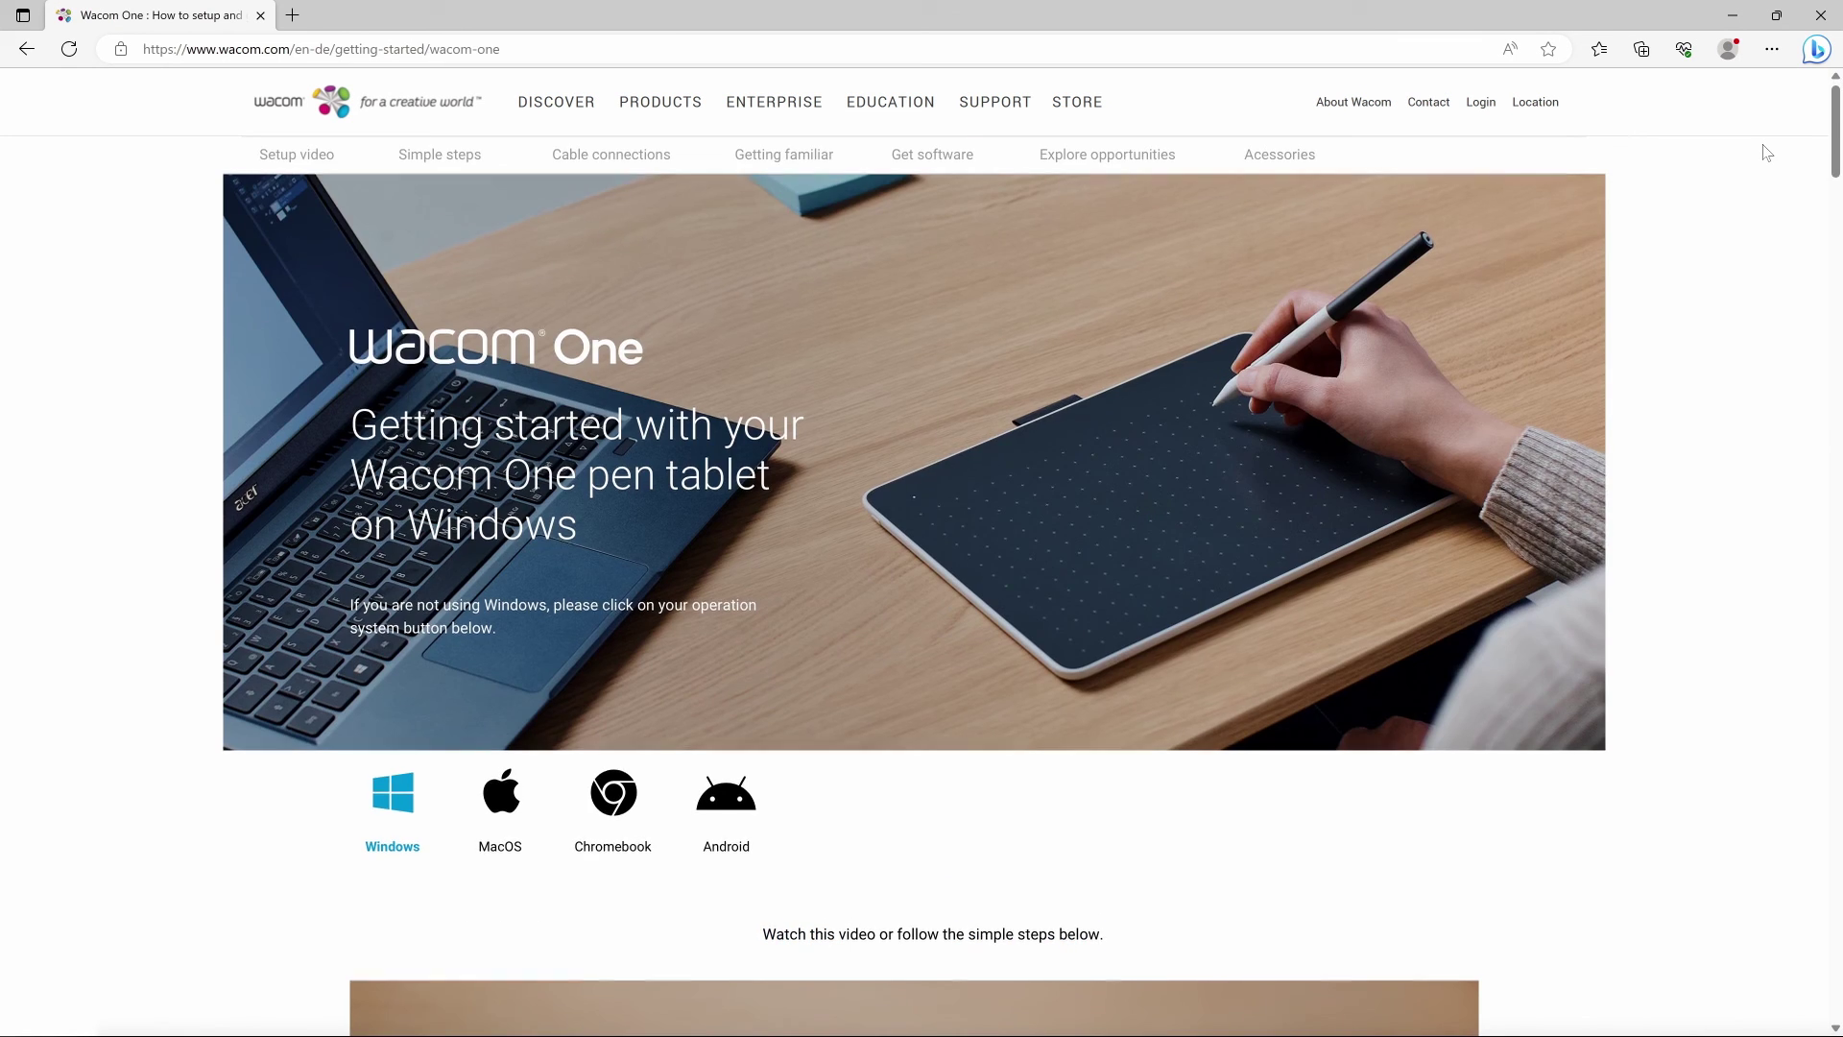
scroll(1766, 152, "down", 8)
scroll(1766, 152, "down", 3)
scroll(1766, 152, "down", 5)
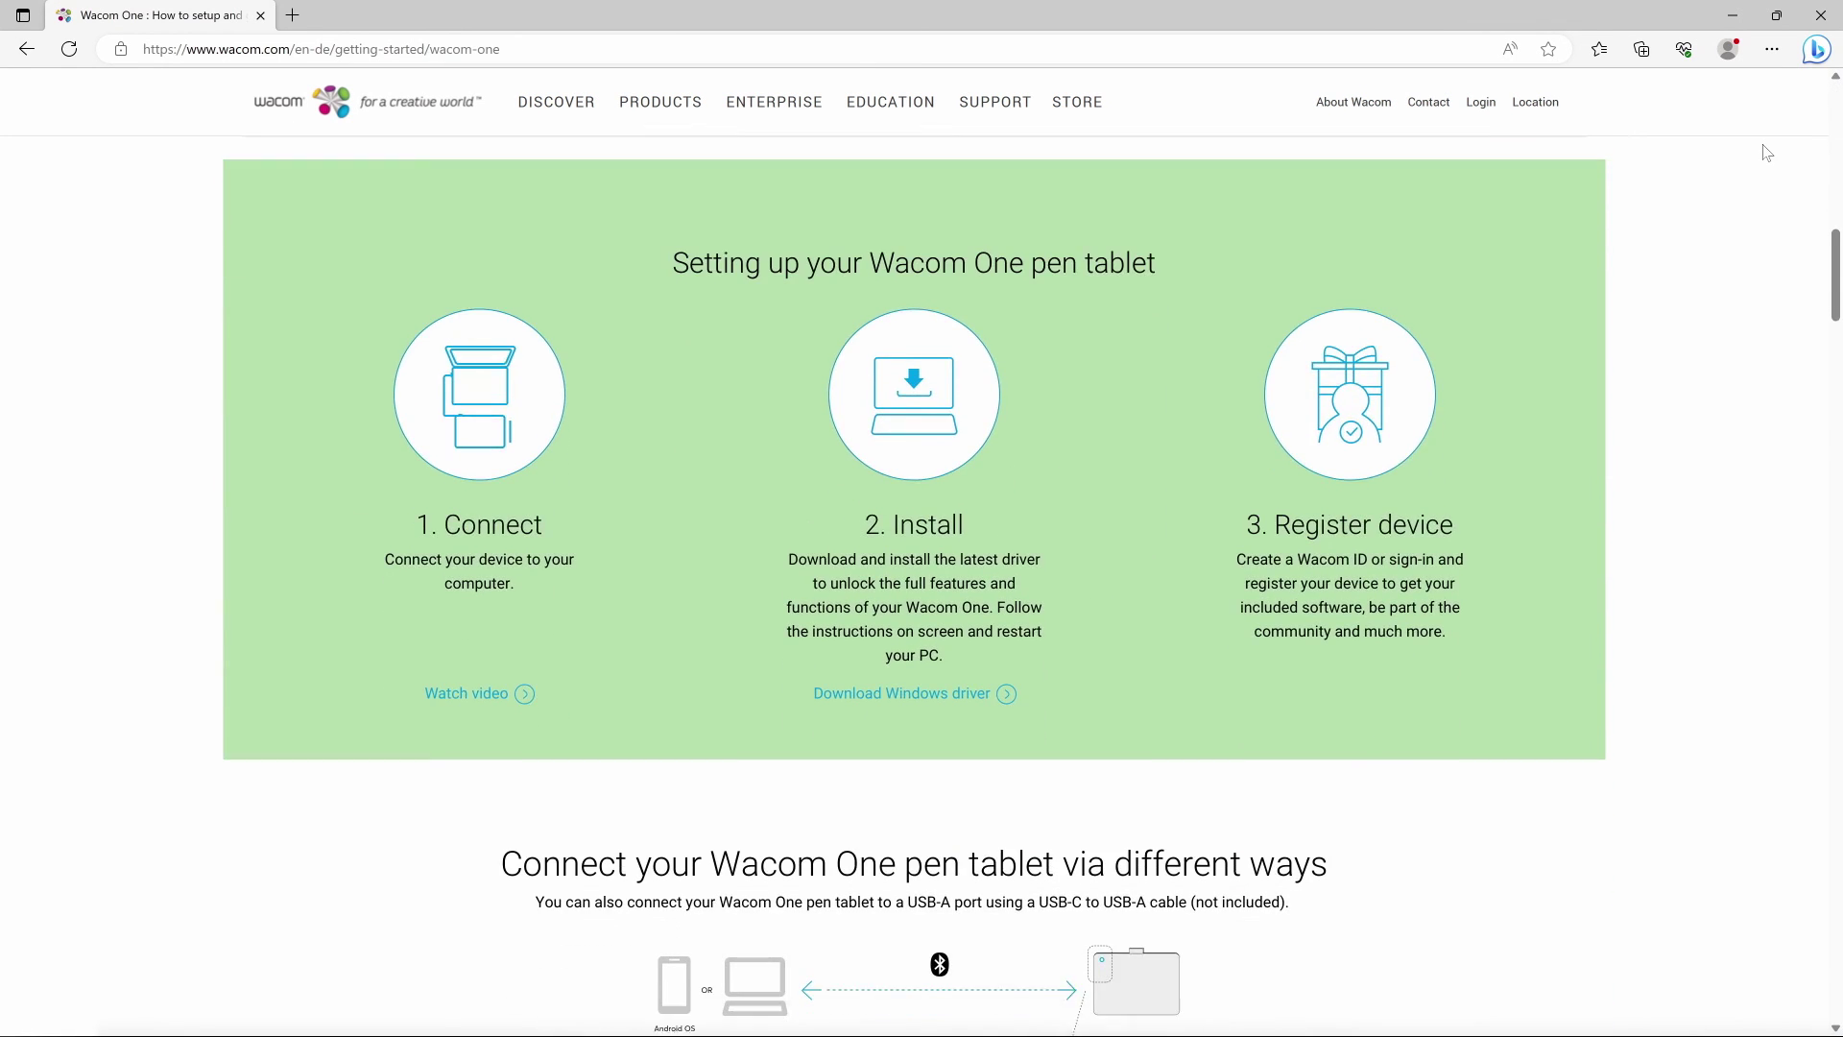
scroll(1766, 151, "down", 7)
scroll(1766, 152, "down", 2)
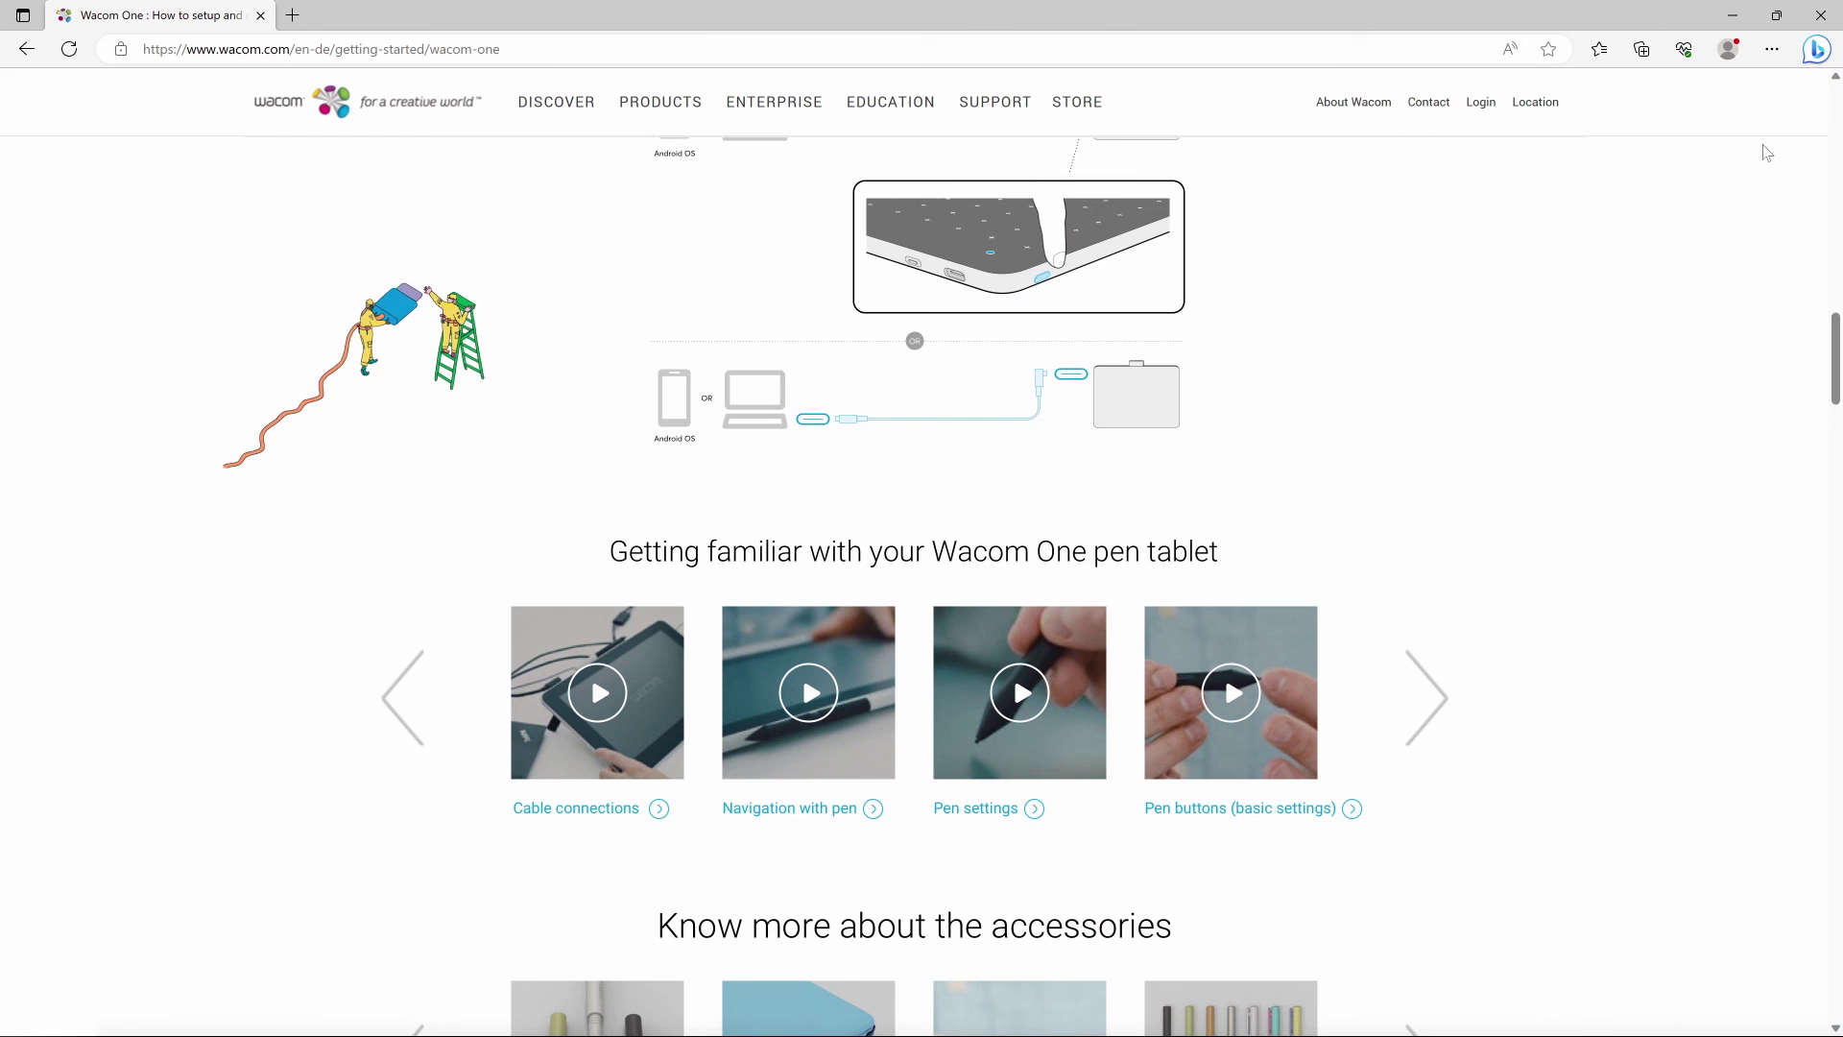
scroll(1766, 152, "down", 5)
scroll(1766, 152, "down", 1)
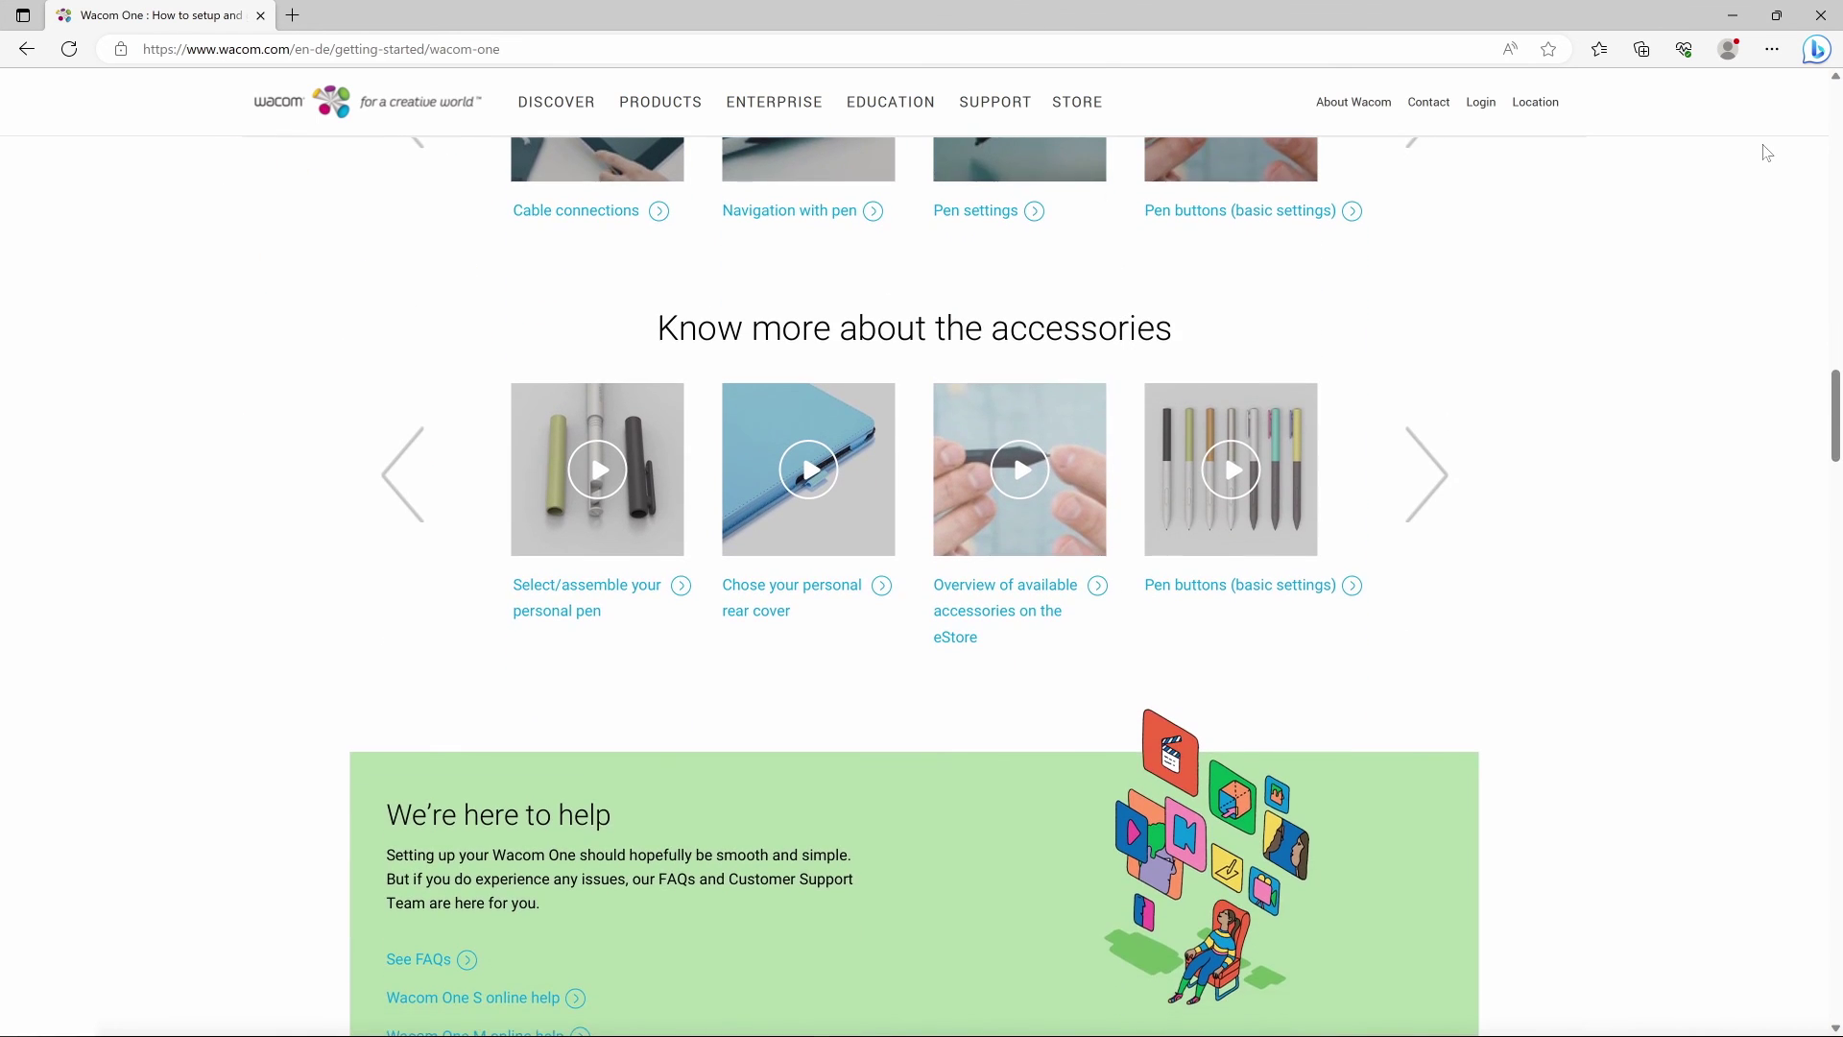
scroll(1766, 152, "down", 3)
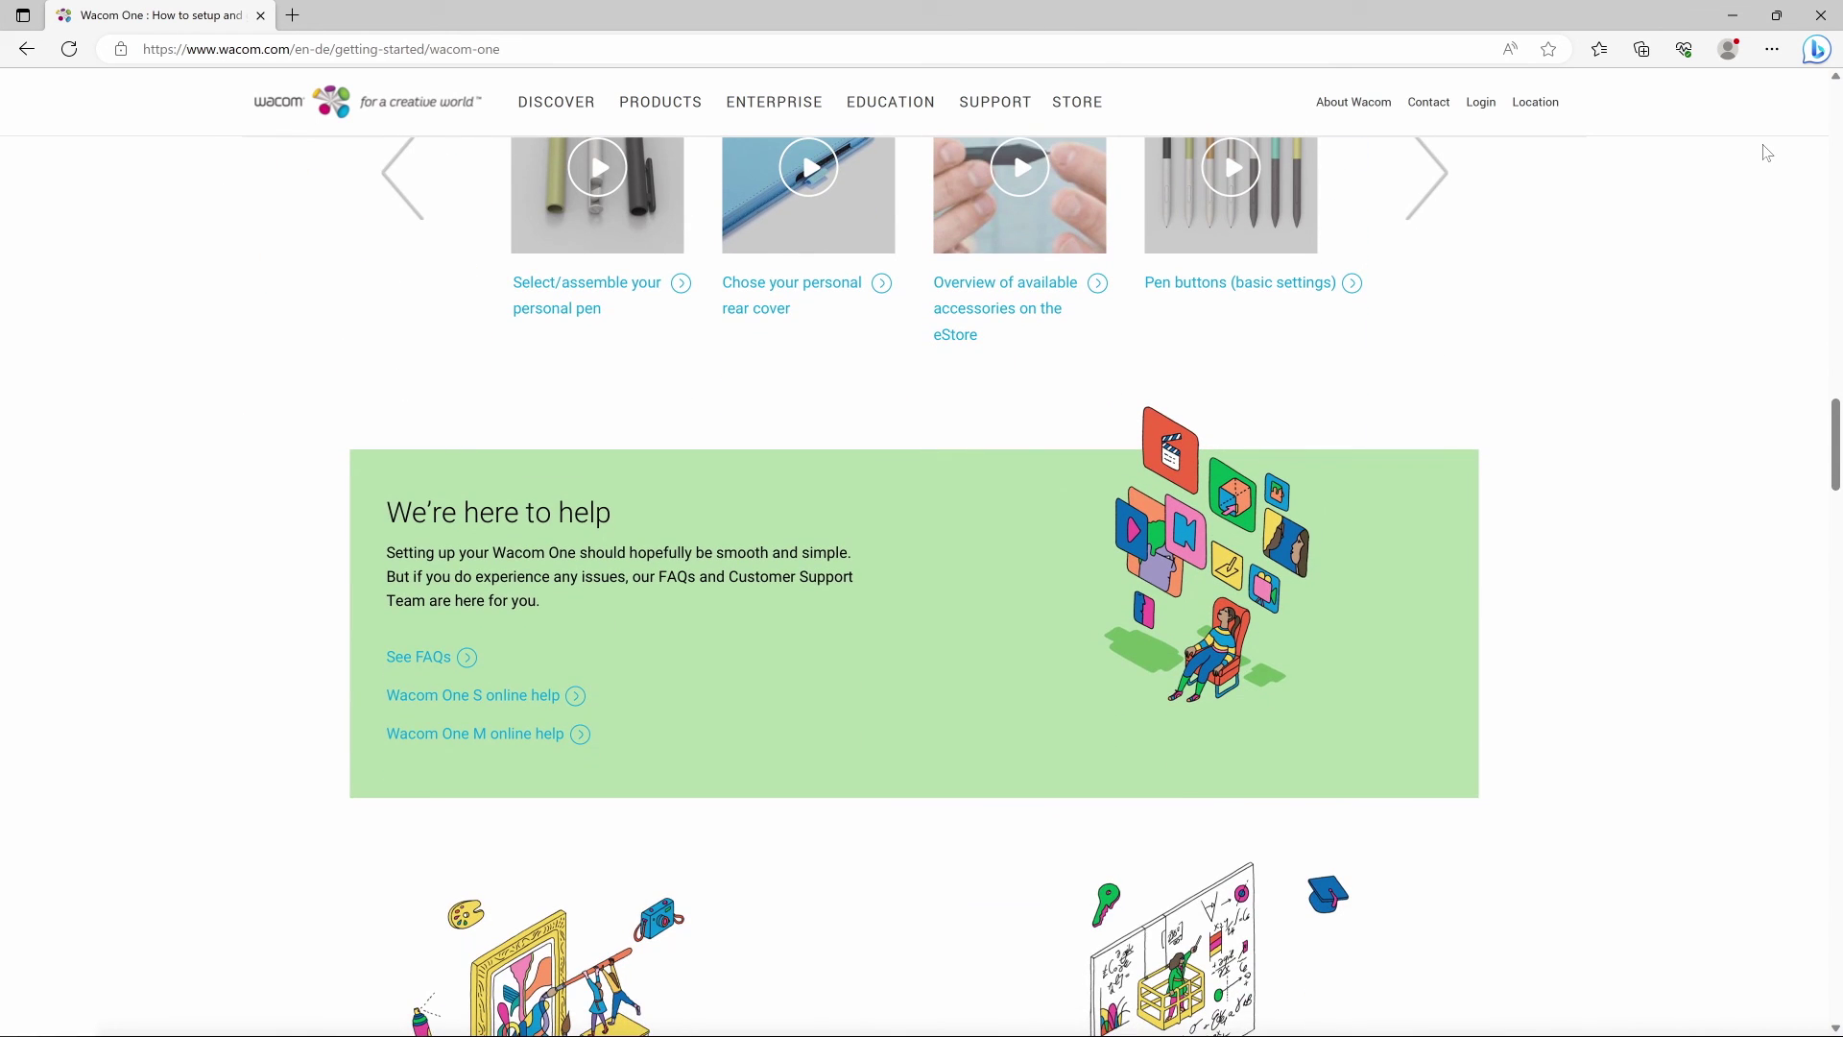